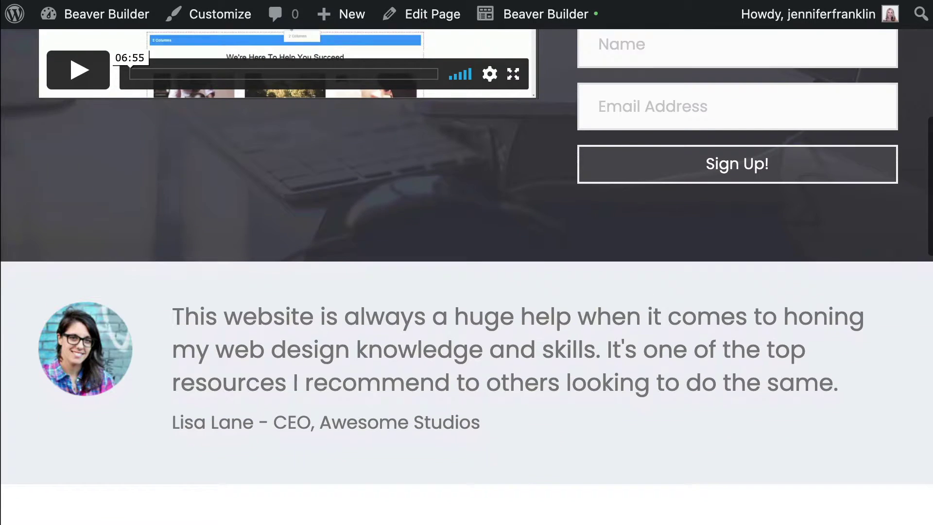
Step: Scroll down through the finished landing page and back up to the top
scroll(466, 277, down, 10)
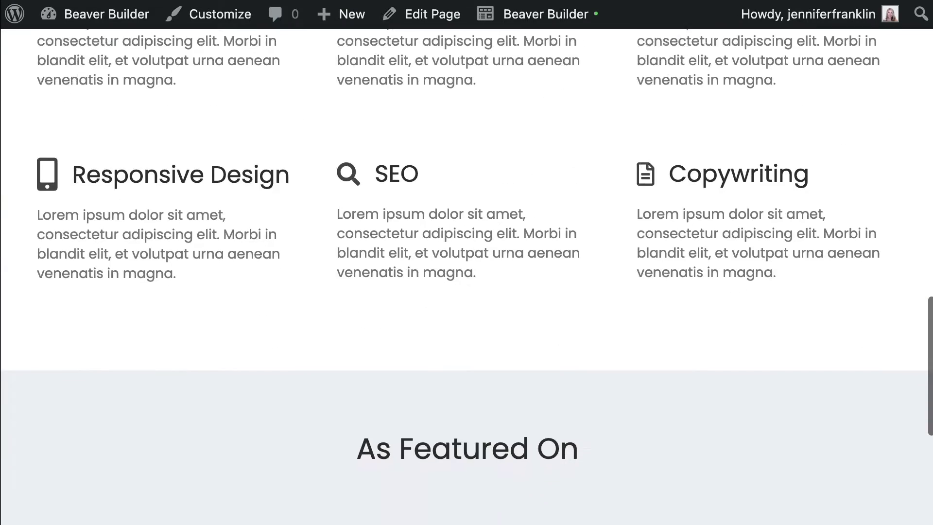
scroll(467, 277, down, 10)
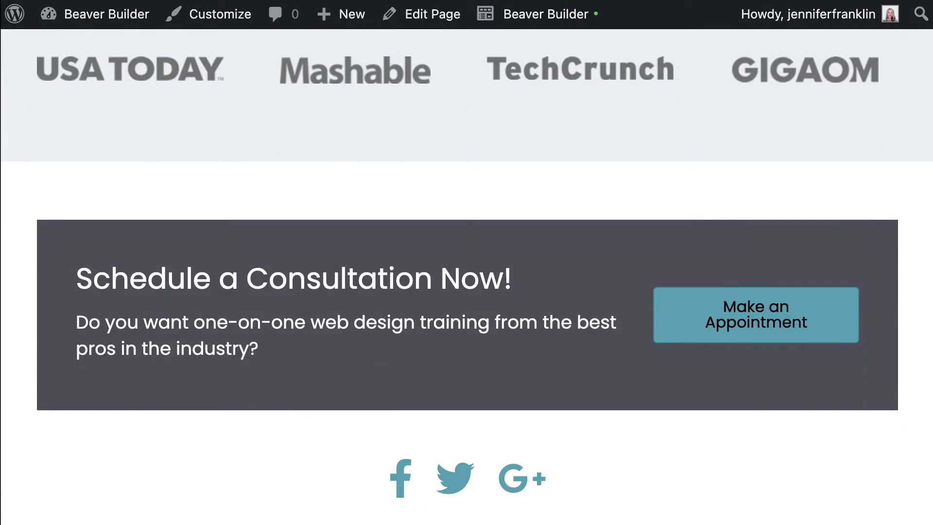
scroll(467, 277, up, 20)
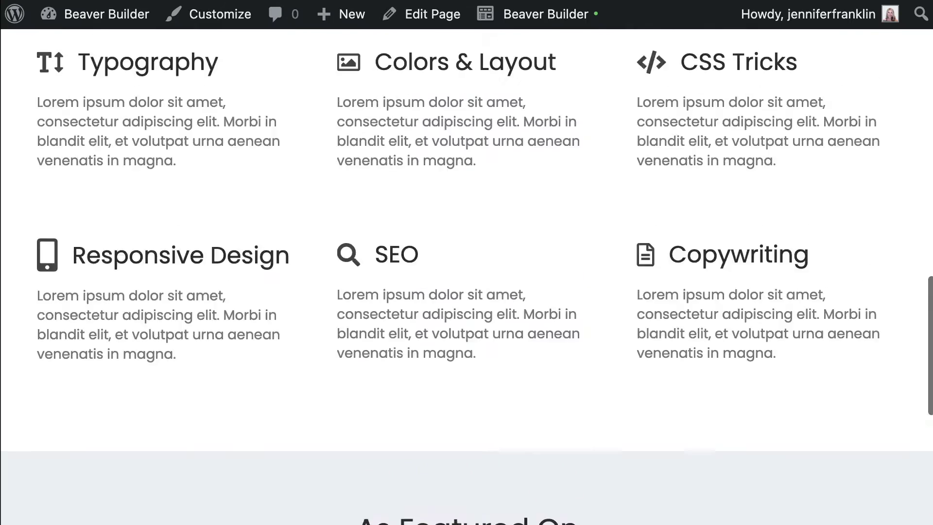
scroll(467, 277, up, 3)
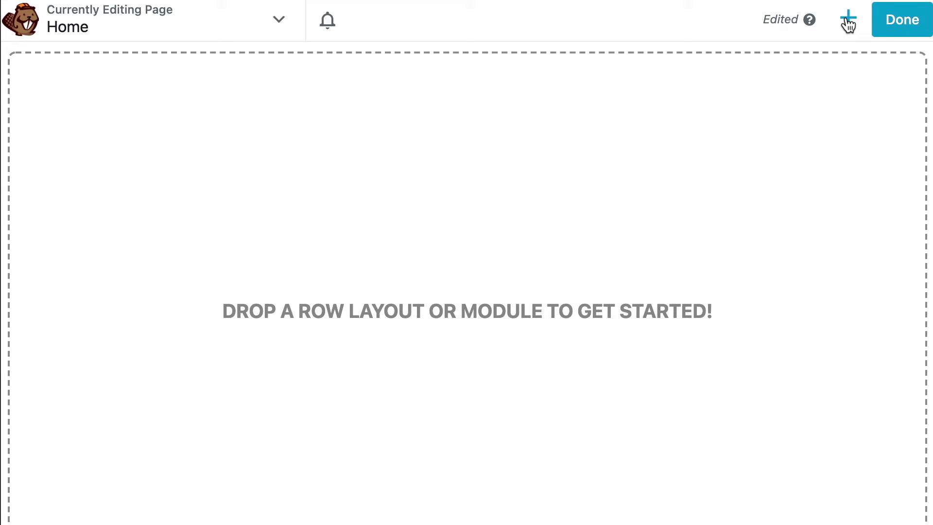
Step: Browse the Landing Pages templates down to the Subscribe template
click(848, 22)
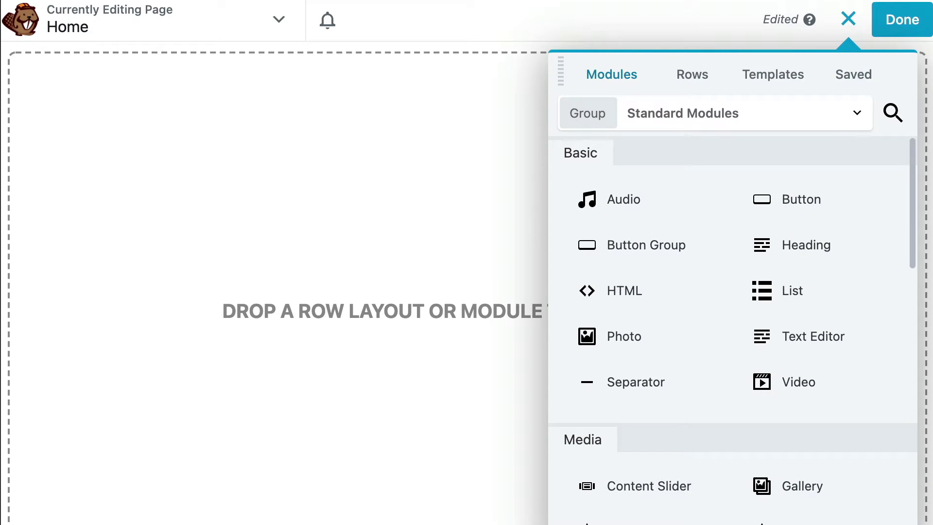
click(773, 75)
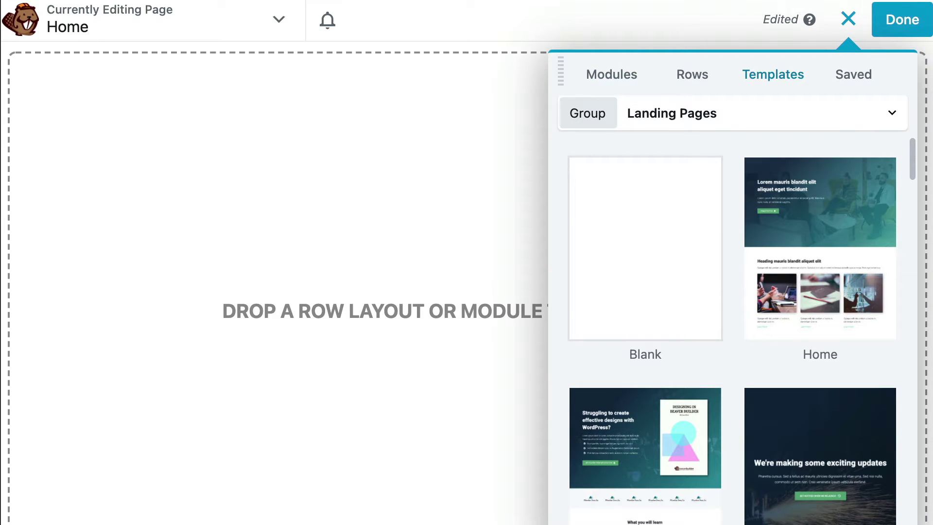
scroll(733, 331, down, 5)
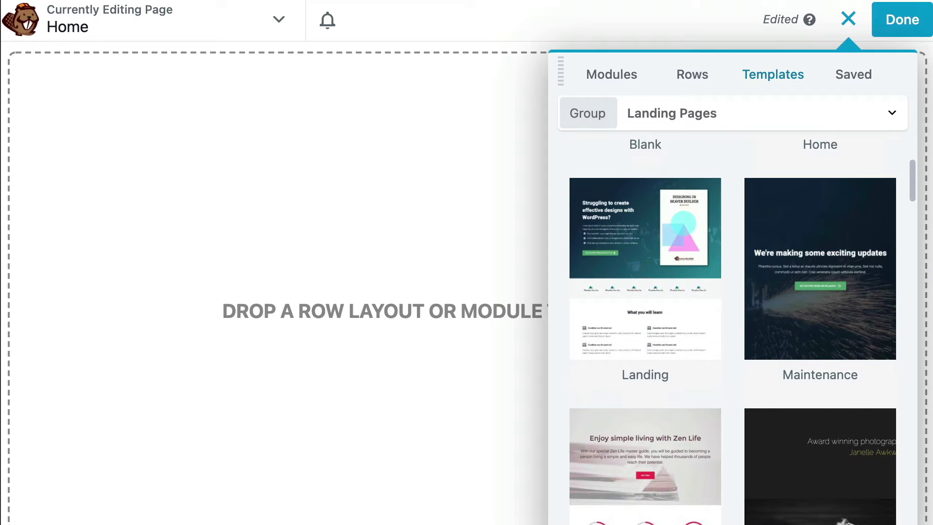
scroll(733, 331, down, 8)
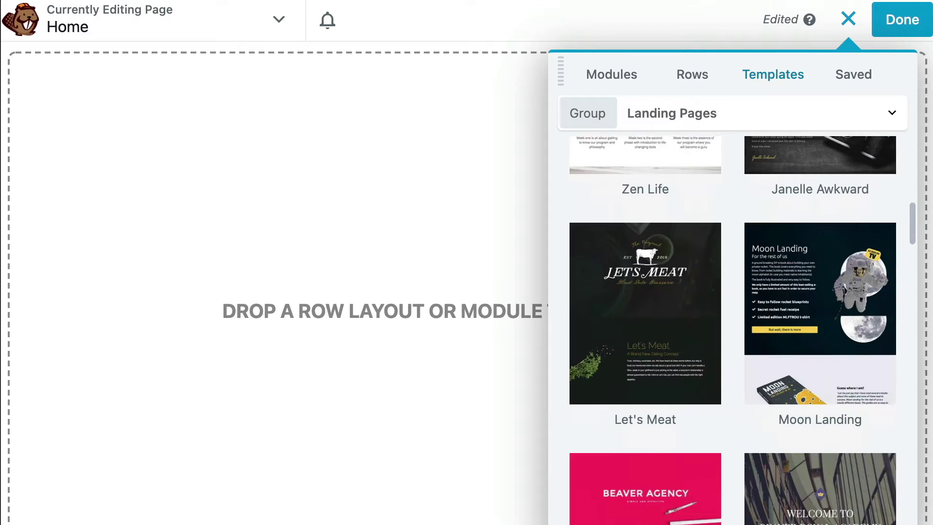
scroll(733, 330, down, 10)
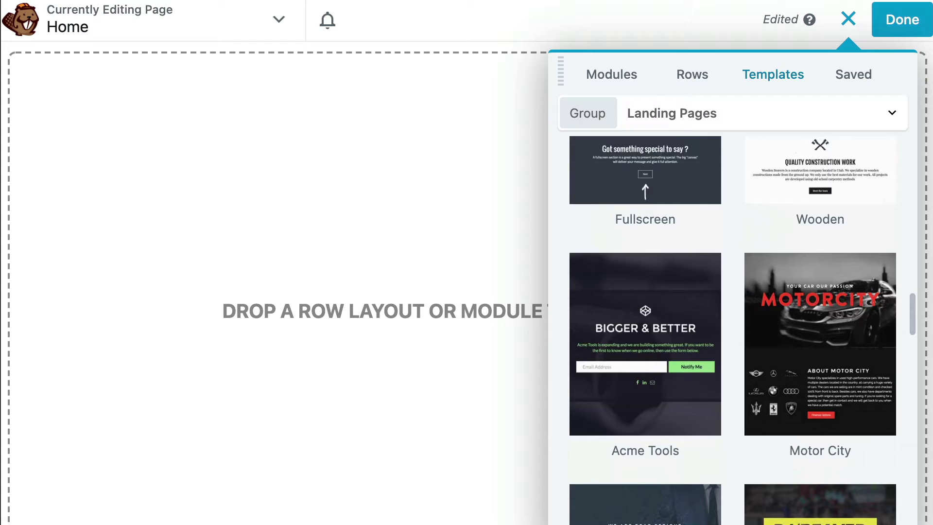
scroll(733, 330, down, 10)
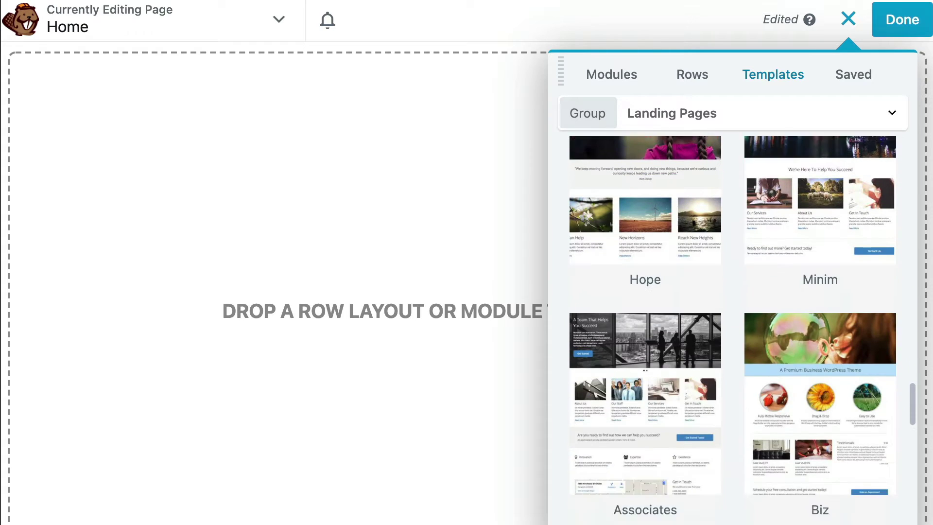
scroll(733, 331, down, 10)
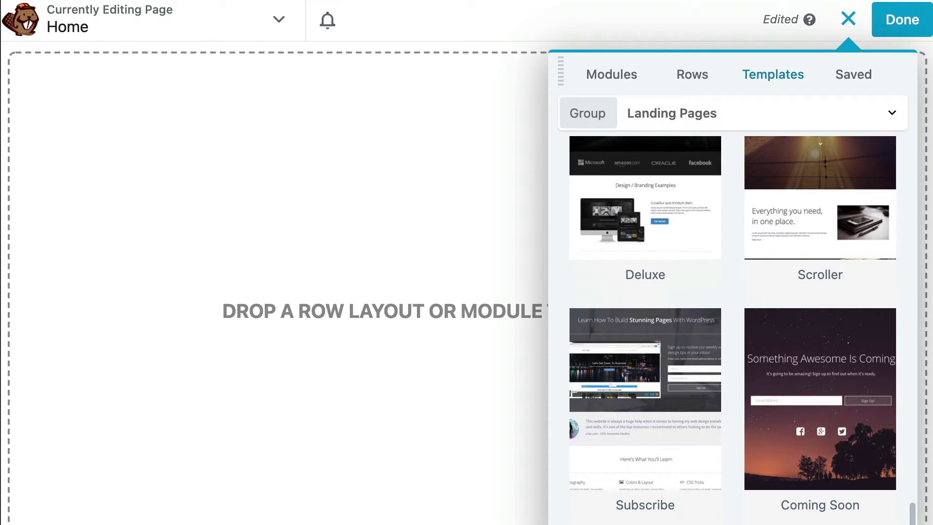
click(685, 396)
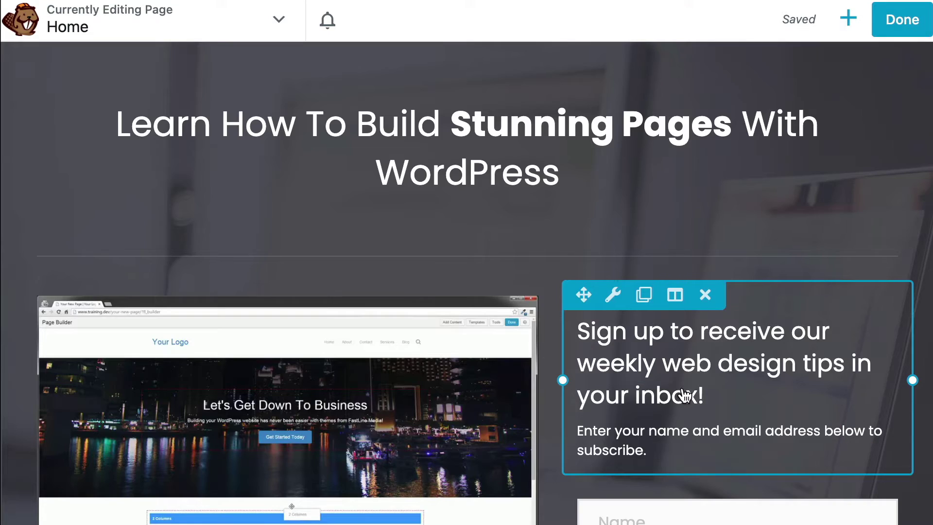
scroll(685, 396, down, 8)
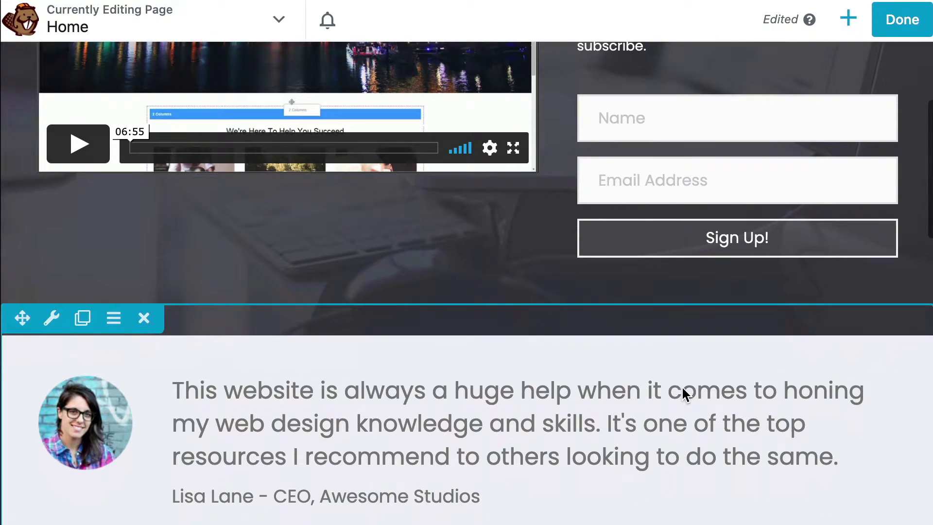
scroll(682, 388, down, 17)
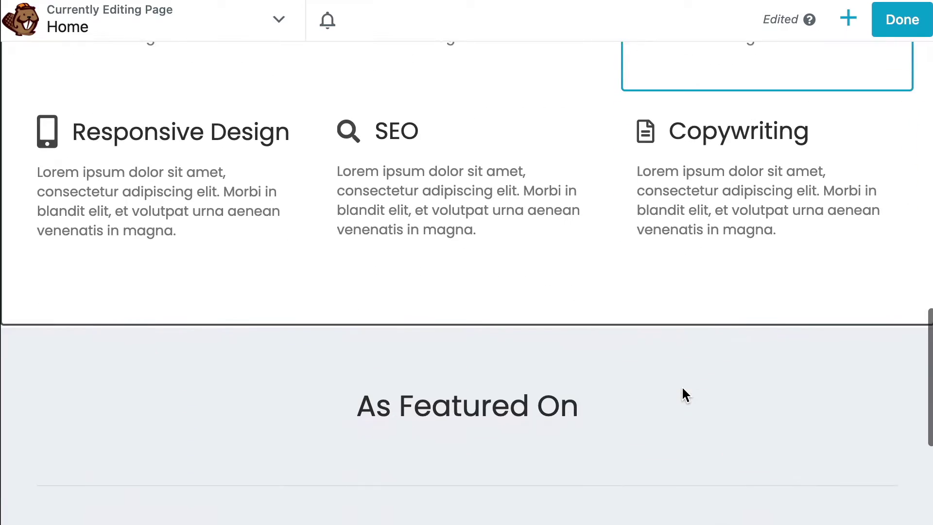
scroll(682, 389, down, 10)
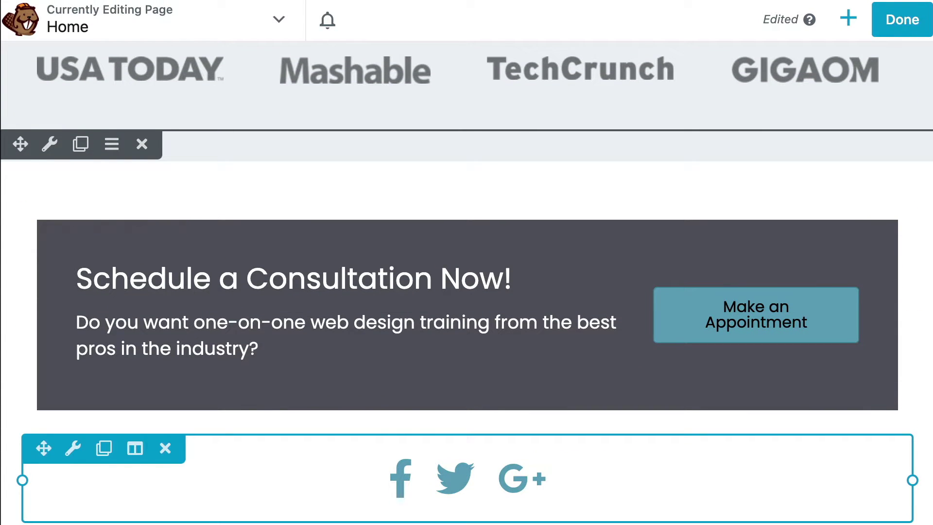
scroll(682, 389, up, 15)
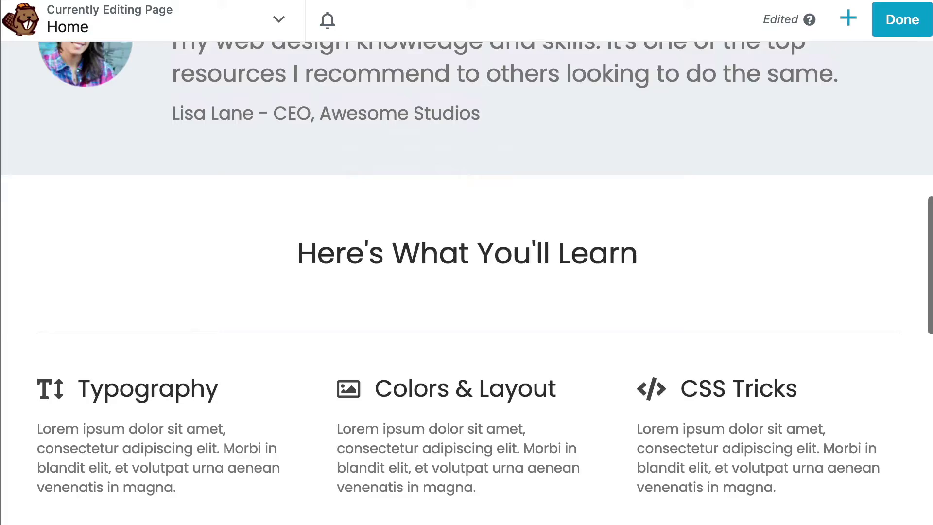
scroll(683, 388, up, 15)
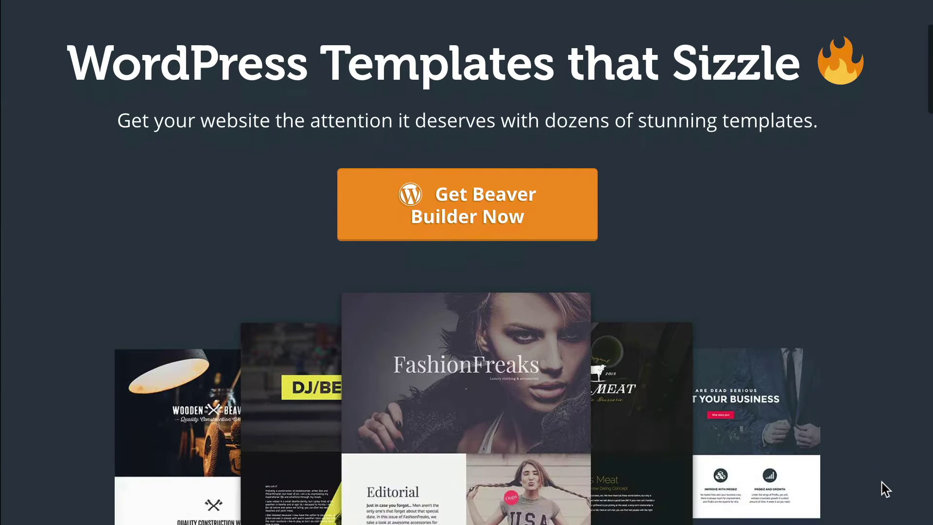
scroll(882, 481, down, 3)
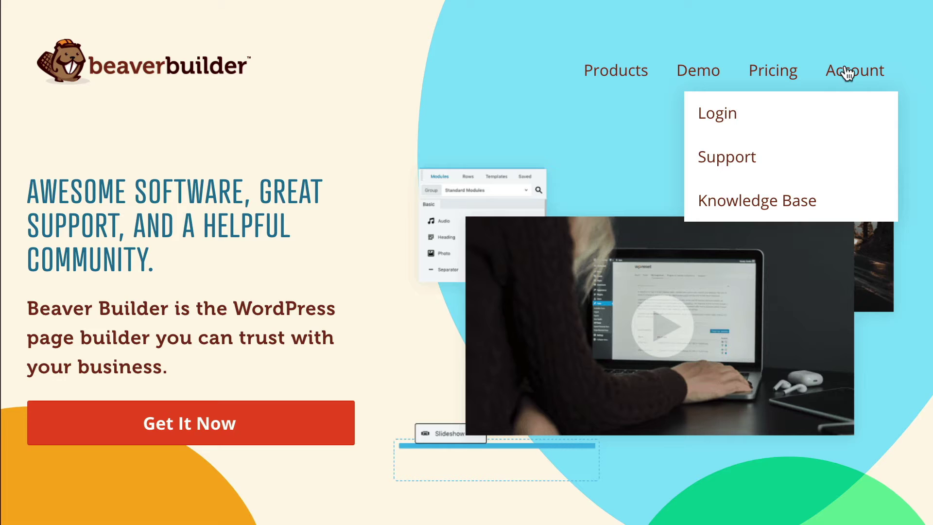
Step: Log in to the Beaver Builder account and save the Agency Version plugin as bb-plugin-agency.zip
click(756, 119)
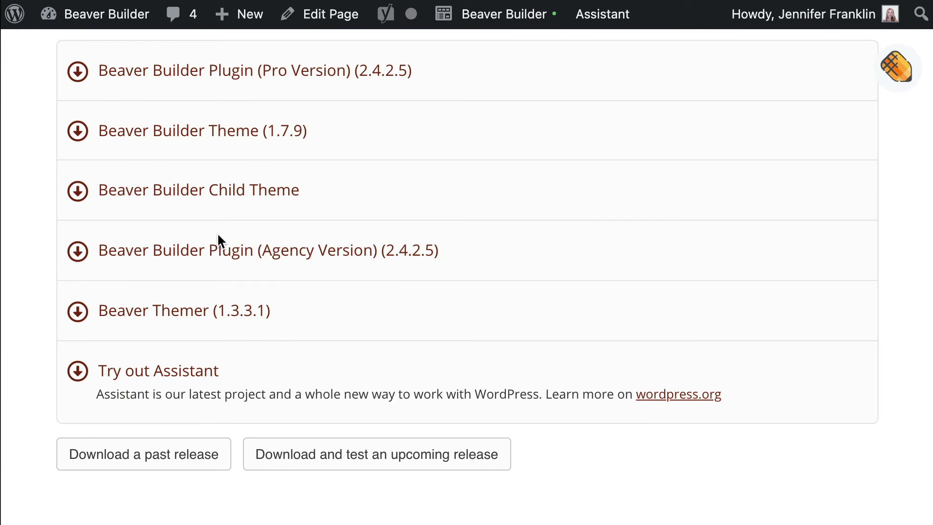
click(298, 256)
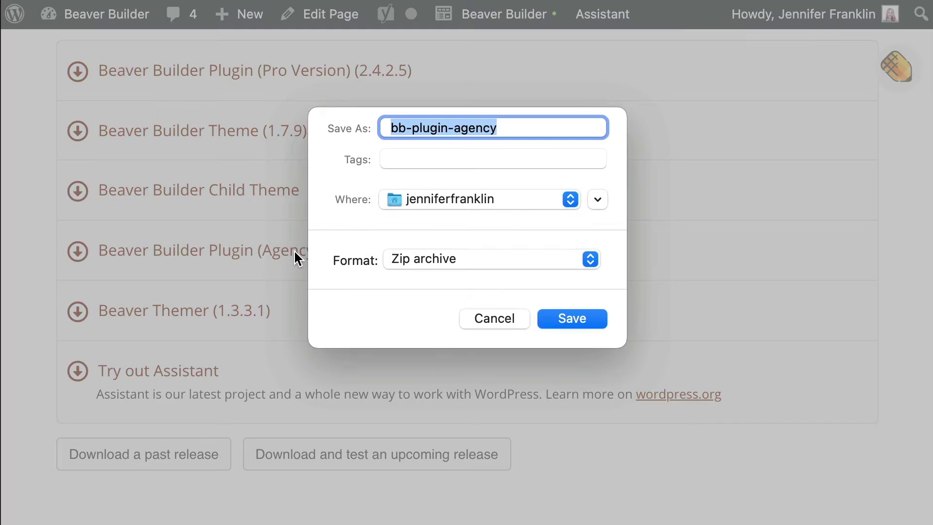
click(575, 318)
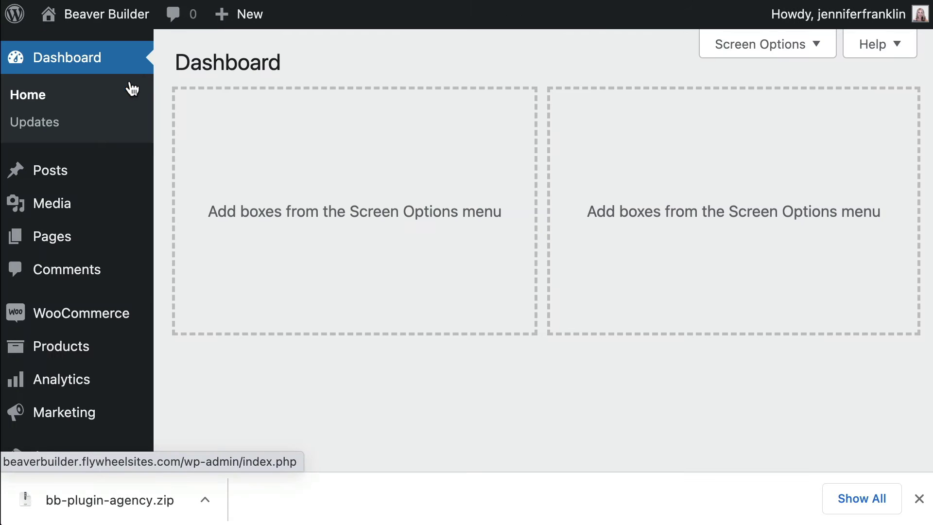
Step: Upload bb-plugin-agency.zip through Plugins > Add New and install it
scroll(137, 290, down, 5)
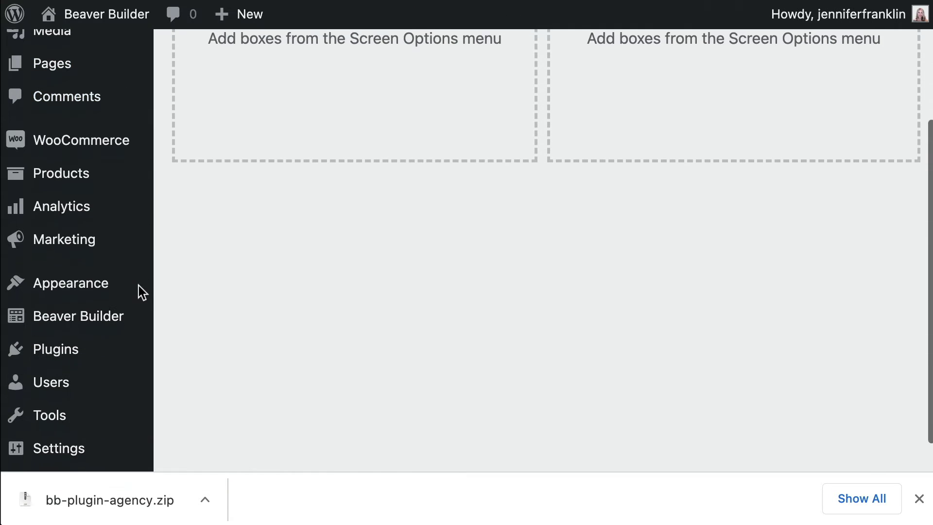
mouse_move(116, 325)
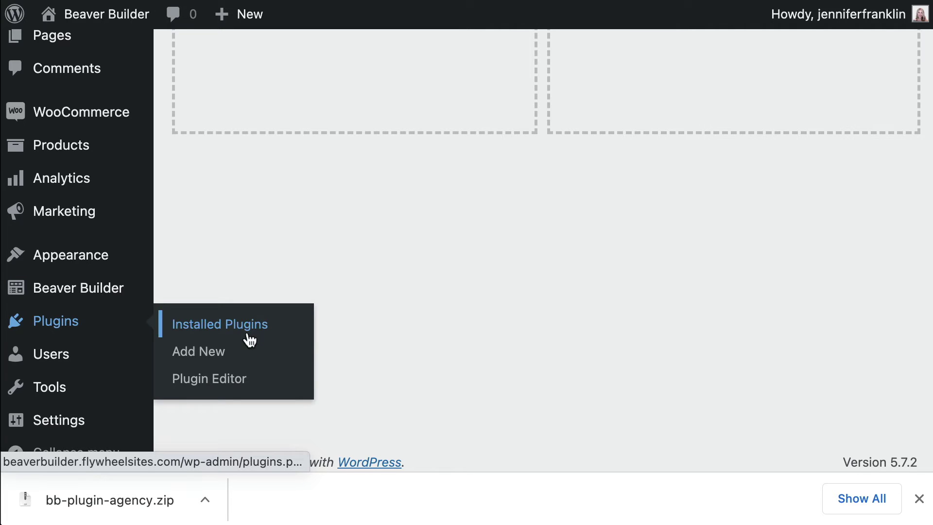
click(244, 363)
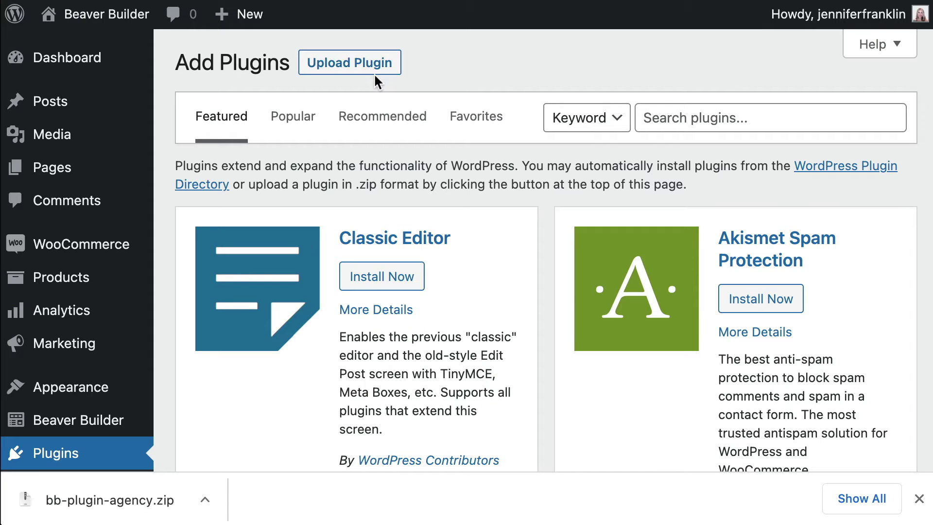
click(374, 72)
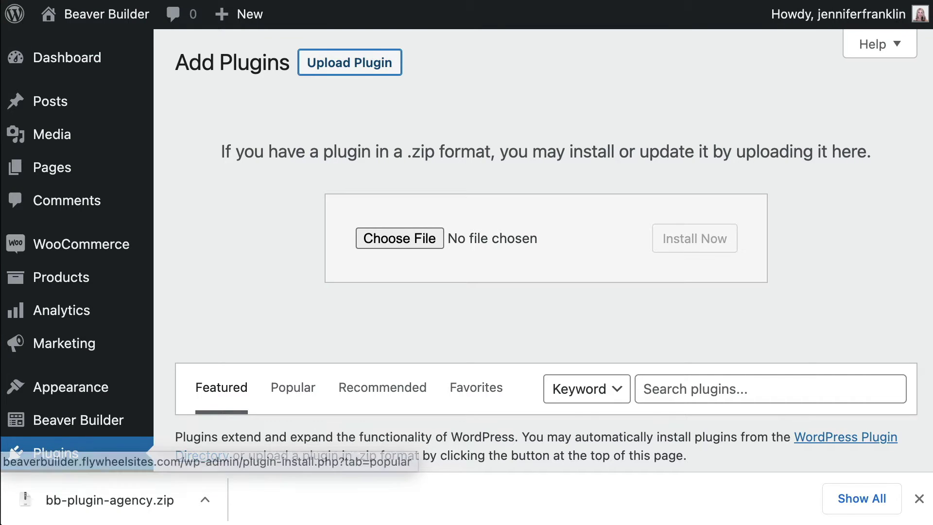
drag(121, 500, 409, 237)
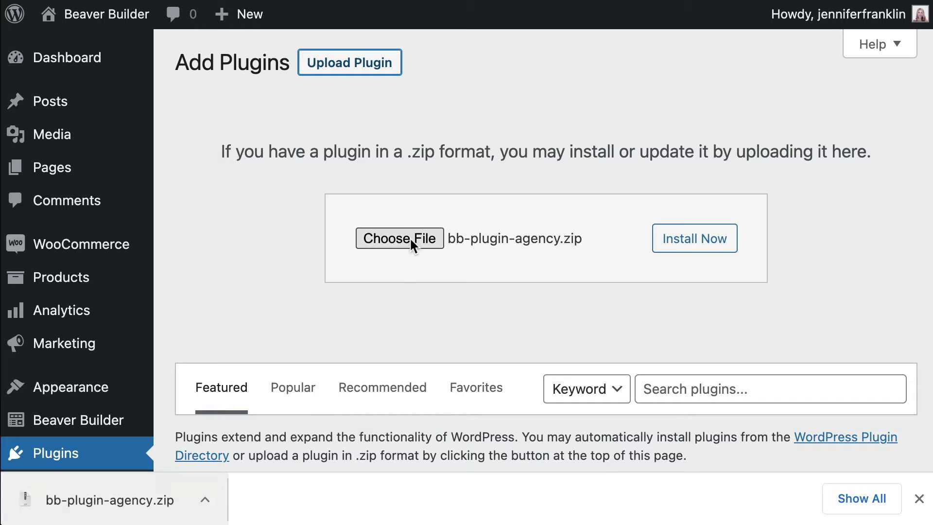
click(695, 239)
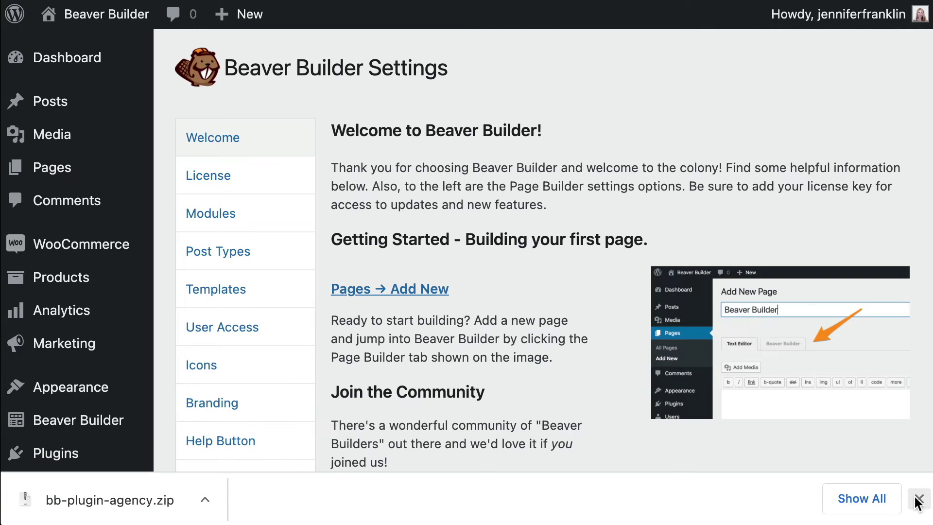
Step: Paste the licence key into the License tab of Beaver Builder Settings and save it
click(921, 501)
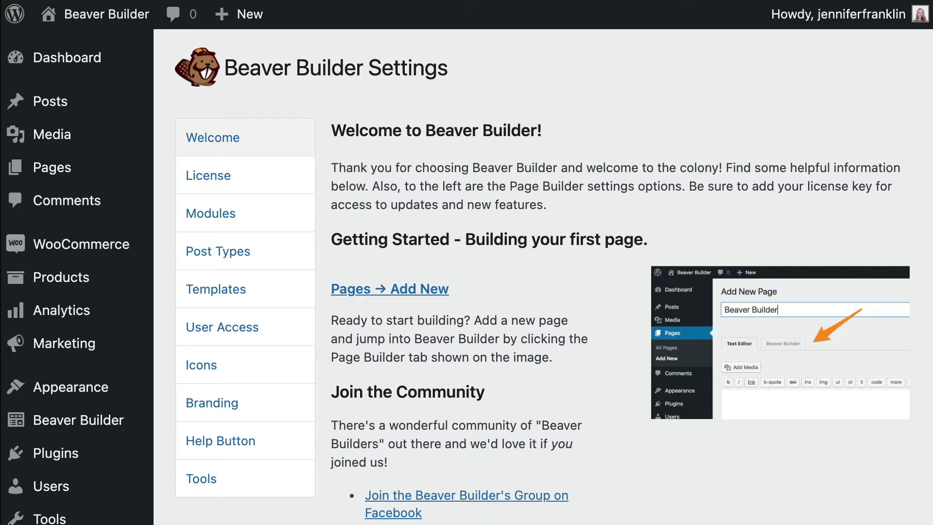
click(287, 190)
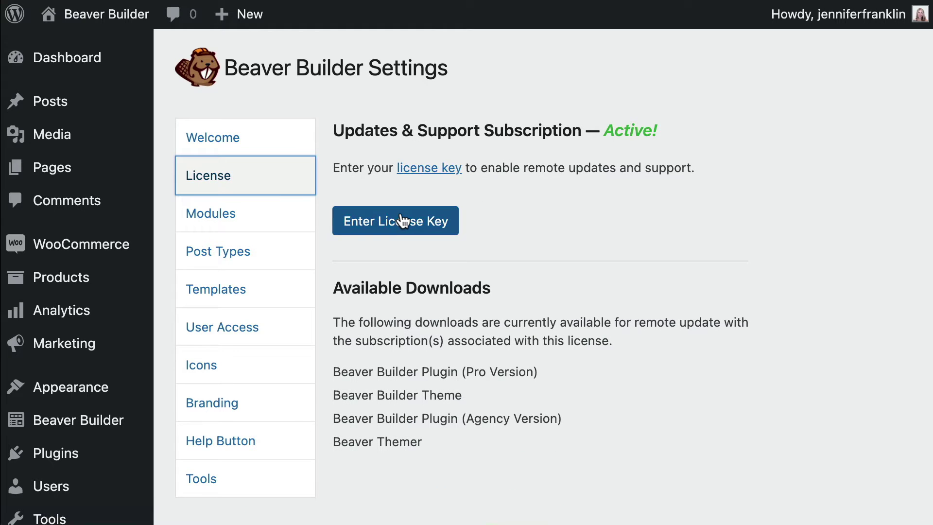
click(451, 235)
key(super+v)
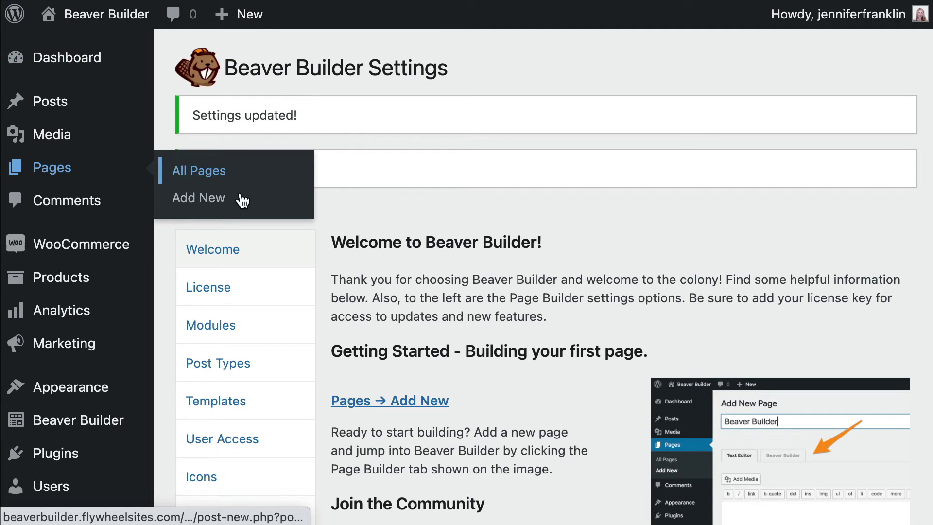
Step: Create a new page titled 'Landing Page Builder' and show its settings sidebar
click(239, 199)
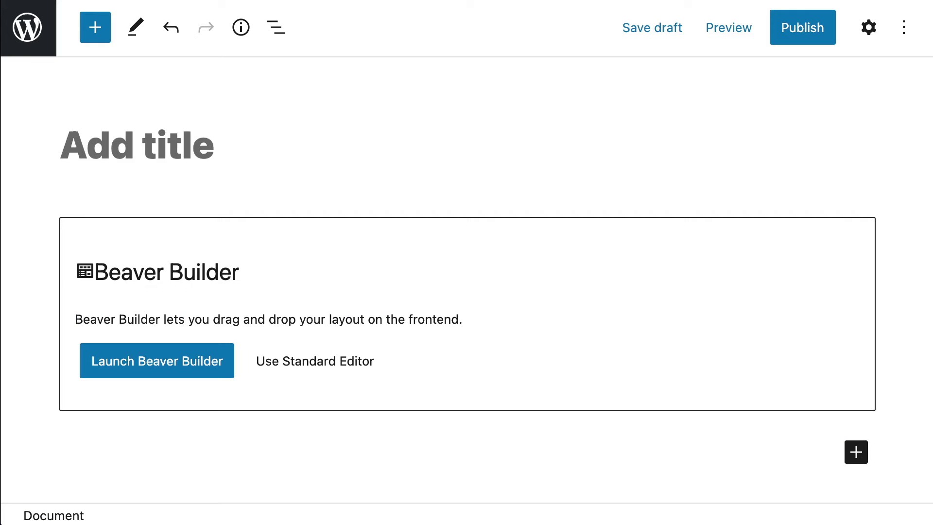
text(Land)
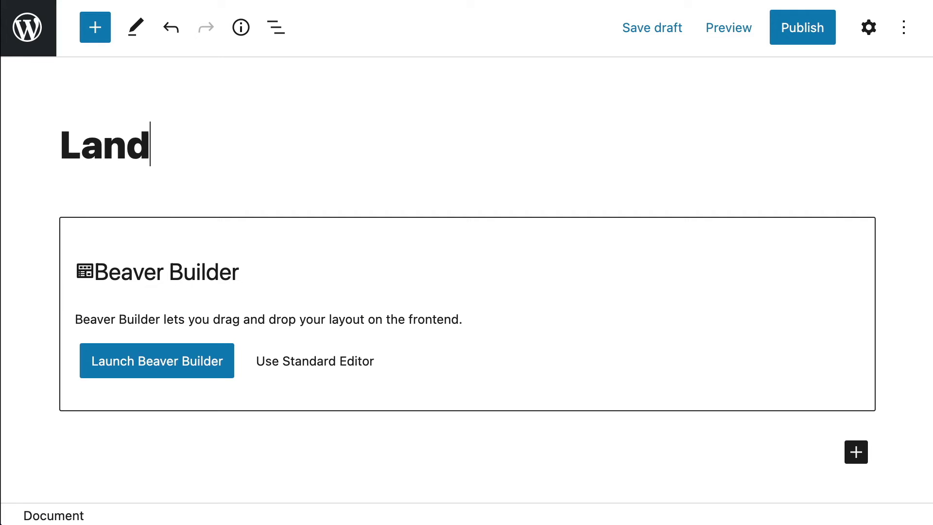
text(ing Page Builder)
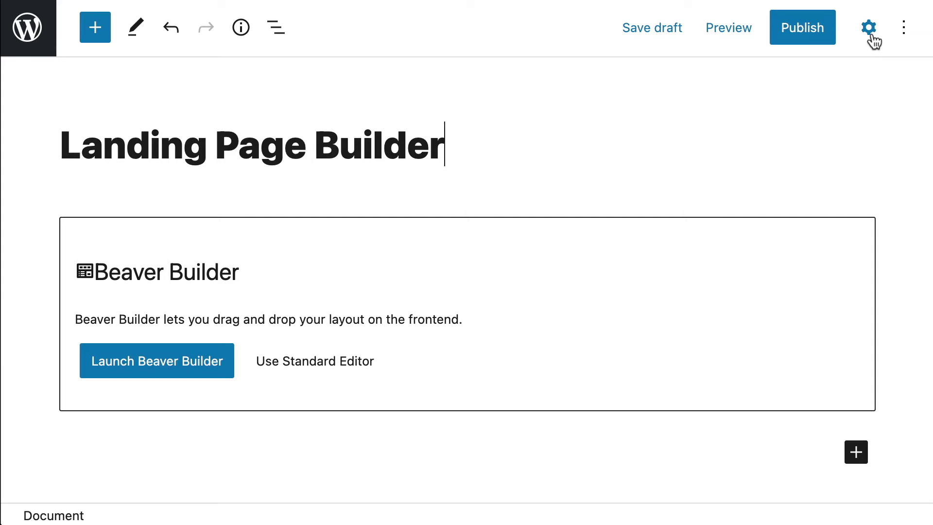
click(871, 38)
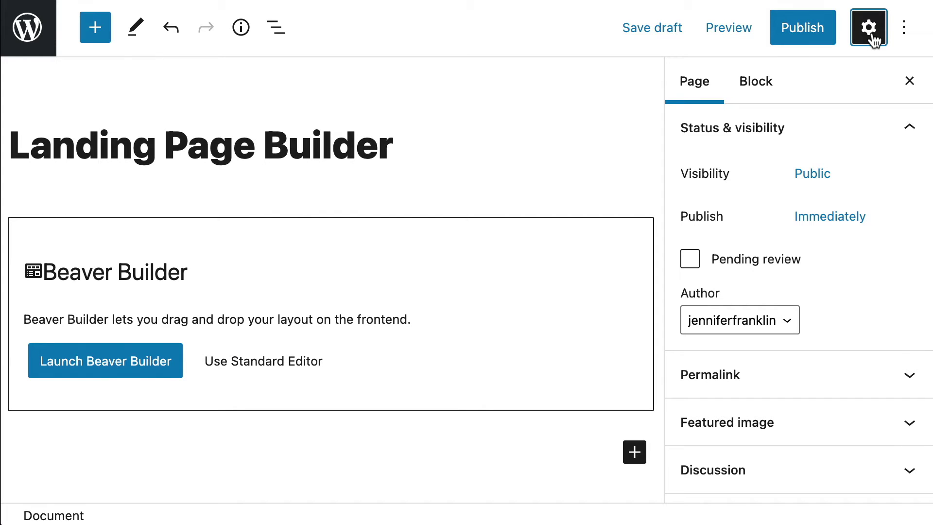
scroll(882, 328, down, 2)
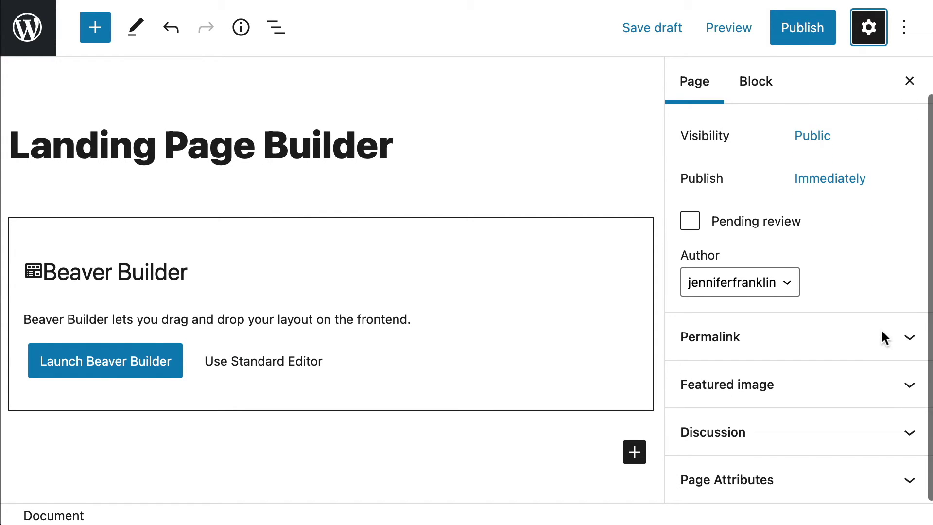
Step: Set the page template to No Header/Footer and launch Beaver Builder
click(909, 480)
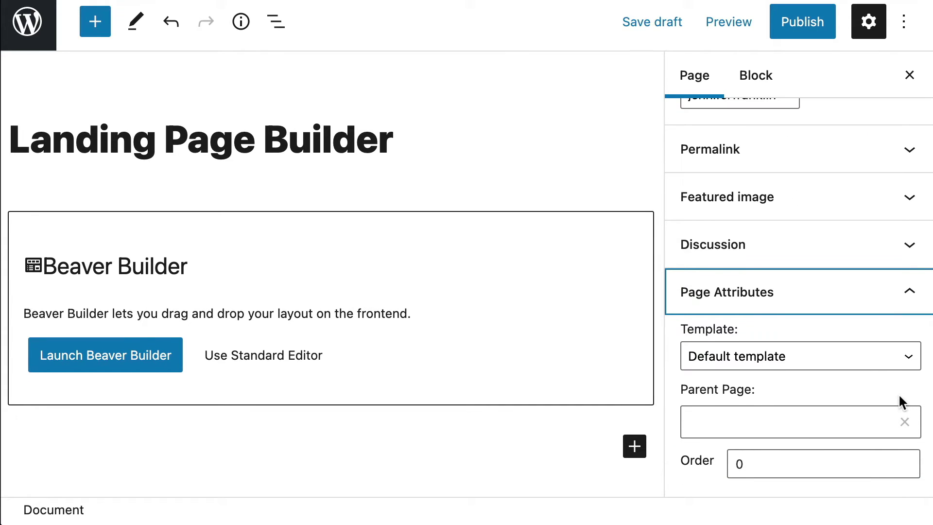
click(909, 362)
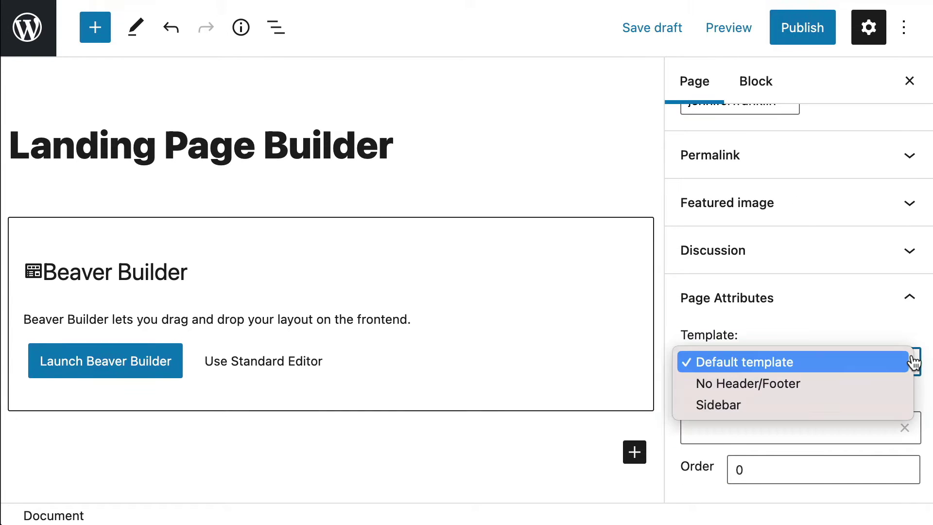
click(859, 384)
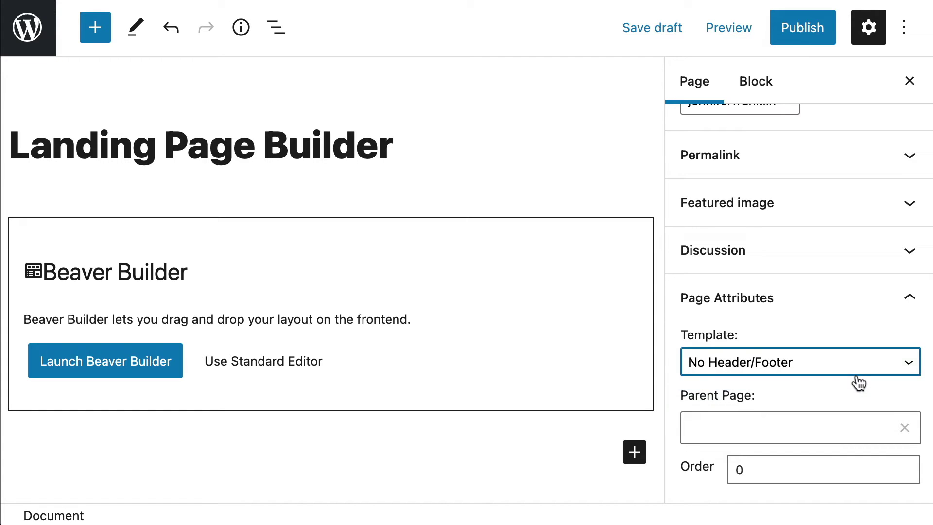
click(161, 375)
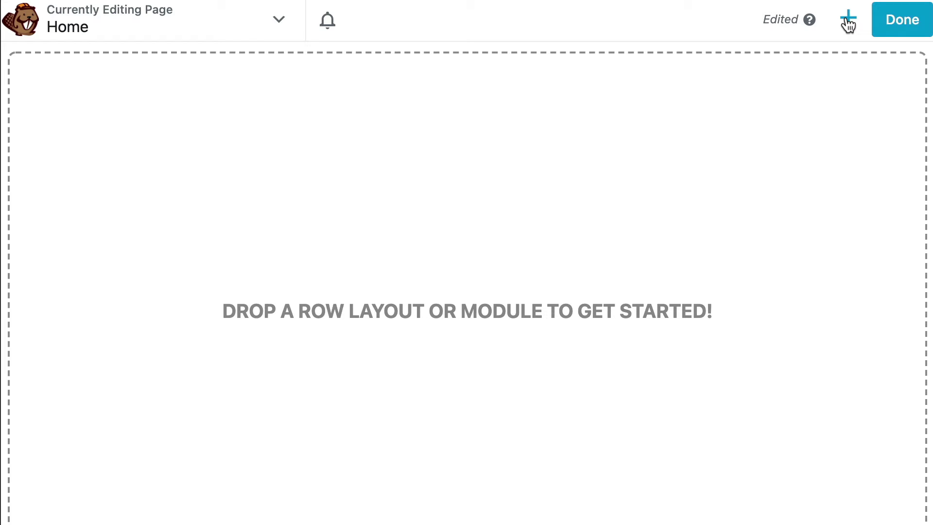
Step: Apply the Subscribe template from the Landing Pages group
click(848, 21)
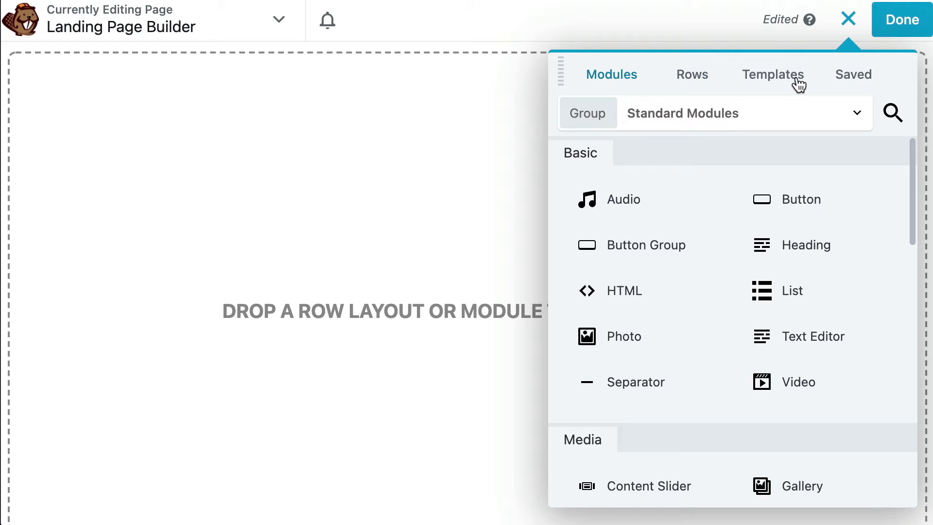
click(799, 83)
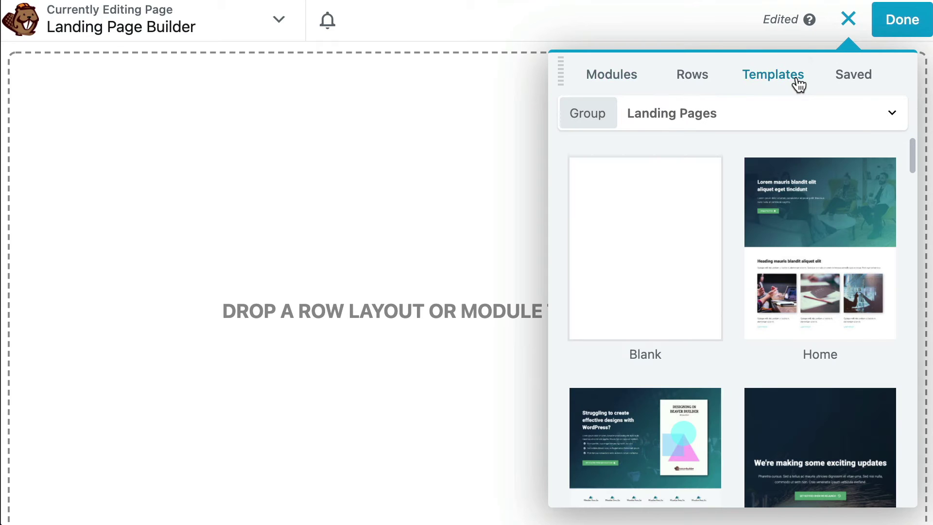
click(894, 115)
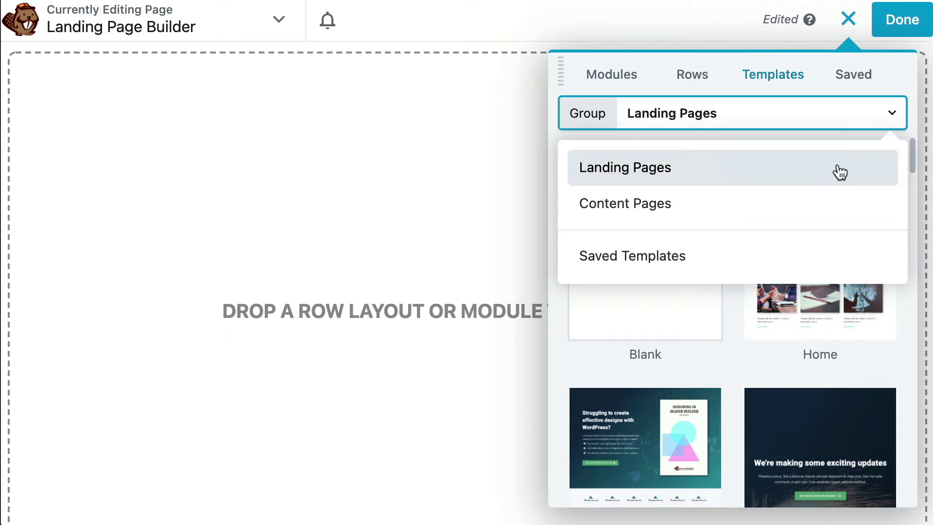
click(792, 181)
scroll(794, 182, down, 7)
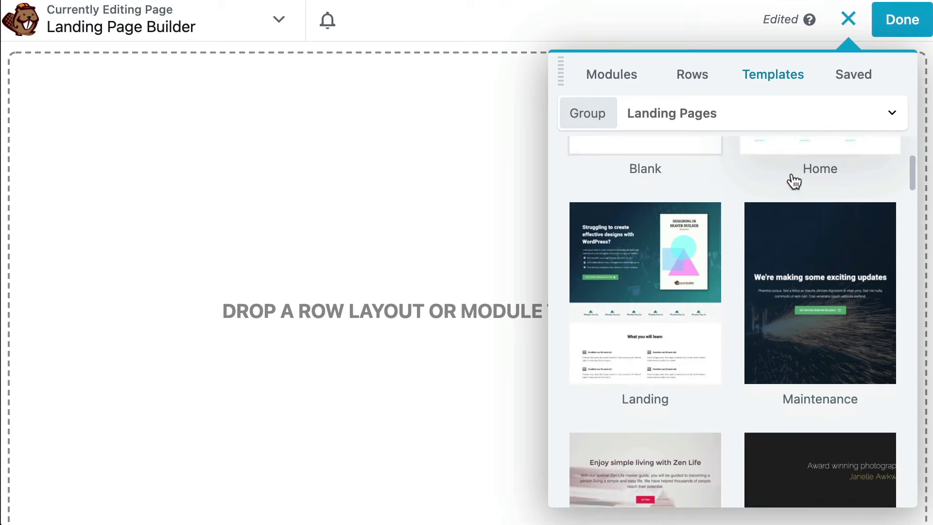
scroll(794, 182, down, 20)
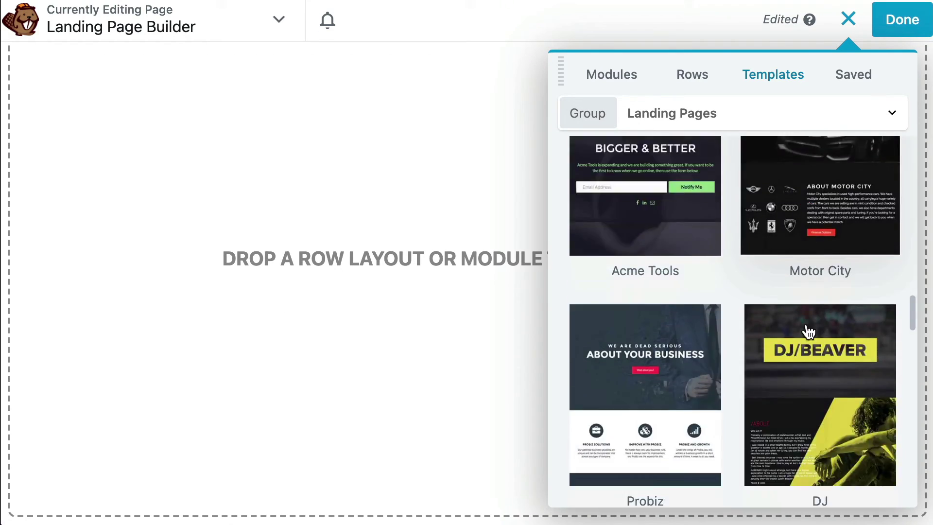
scroll(808, 332, down, 10)
click(688, 376)
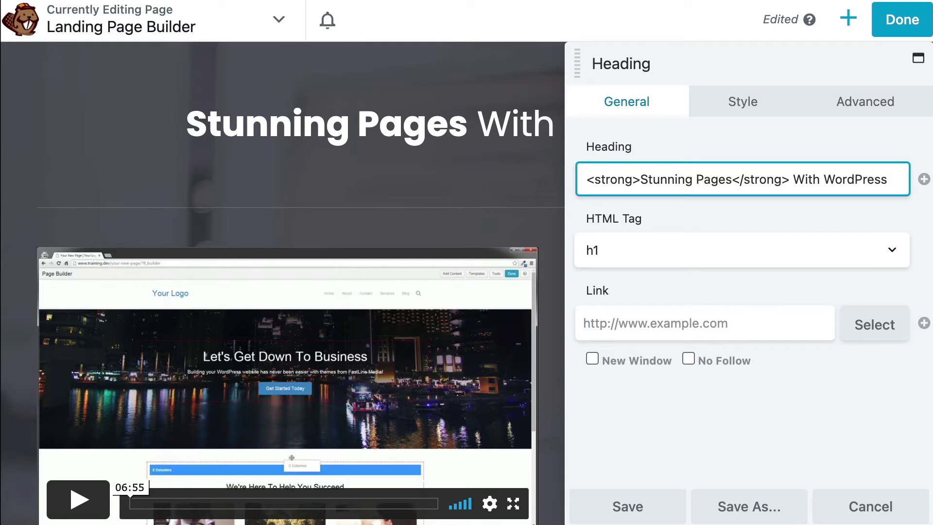
Step: Add 'Build' to the heading so it reads 'Build Stunning Pages With WordPress'
text(Build)
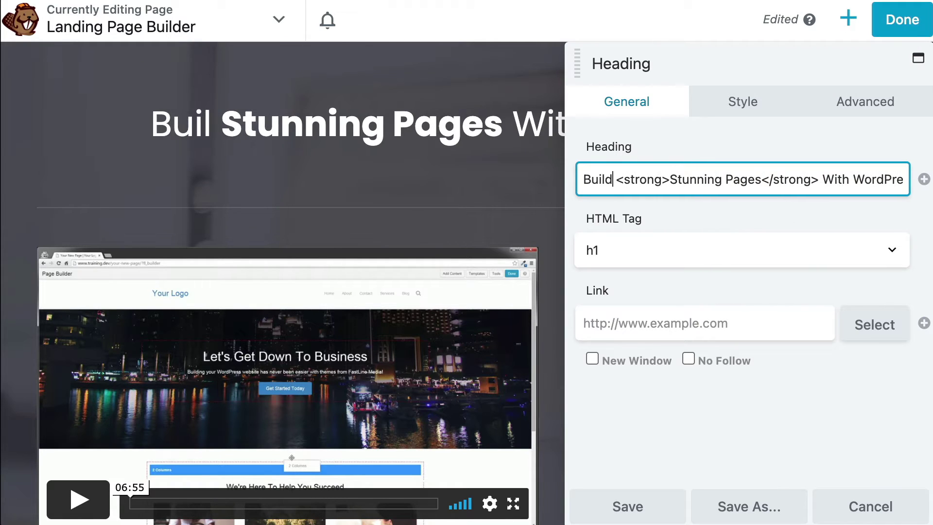
key(Return)
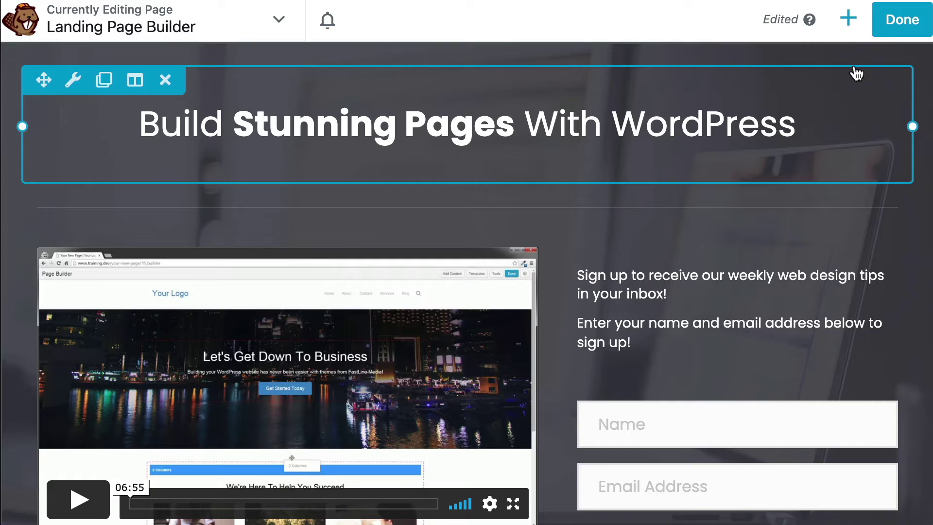
click(848, 19)
click(782, 83)
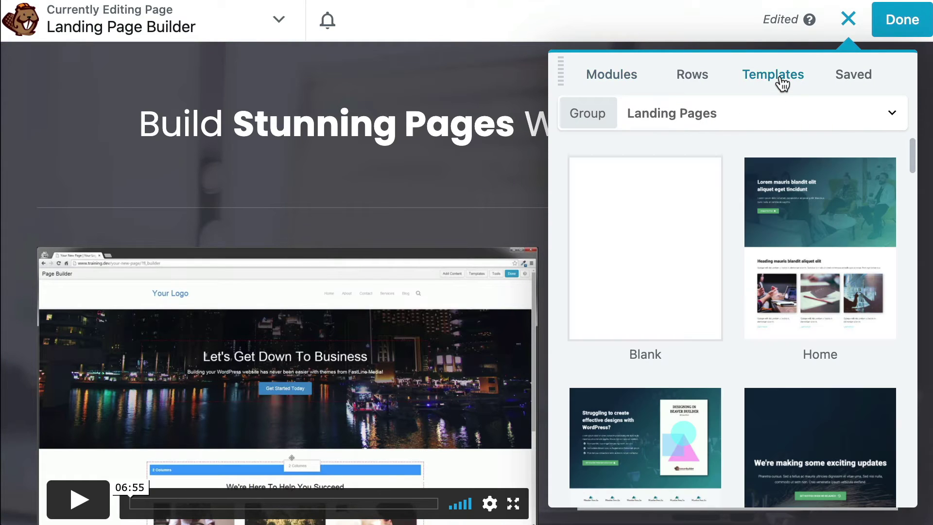
Step: Replace the layout with the Blank template and look through the modules list
click(635, 295)
click(648, 81)
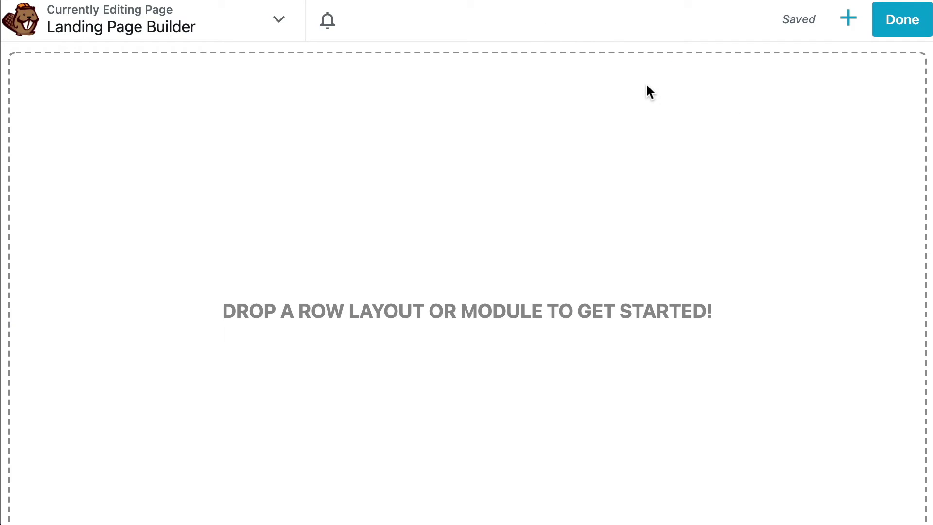
click(851, 21)
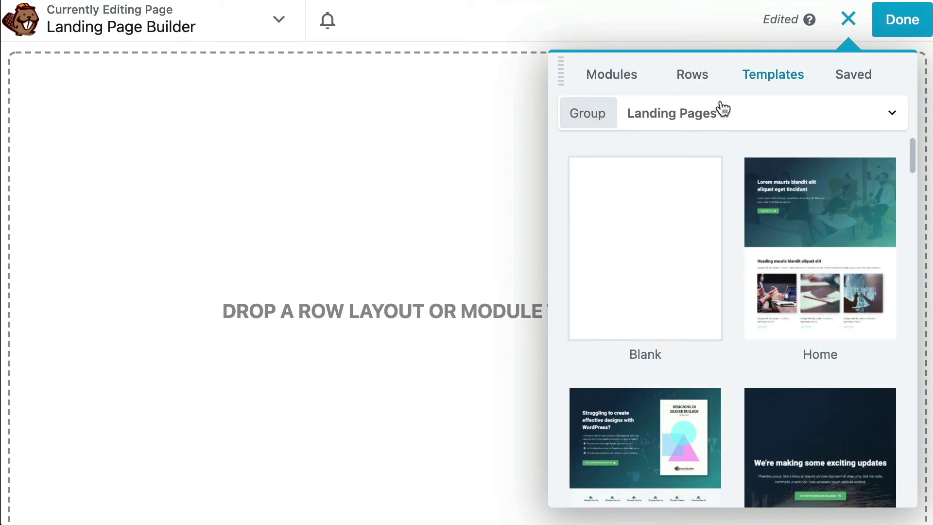
click(608, 77)
scroll(890, 285, down, 3)
scroll(890, 284, down, 15)
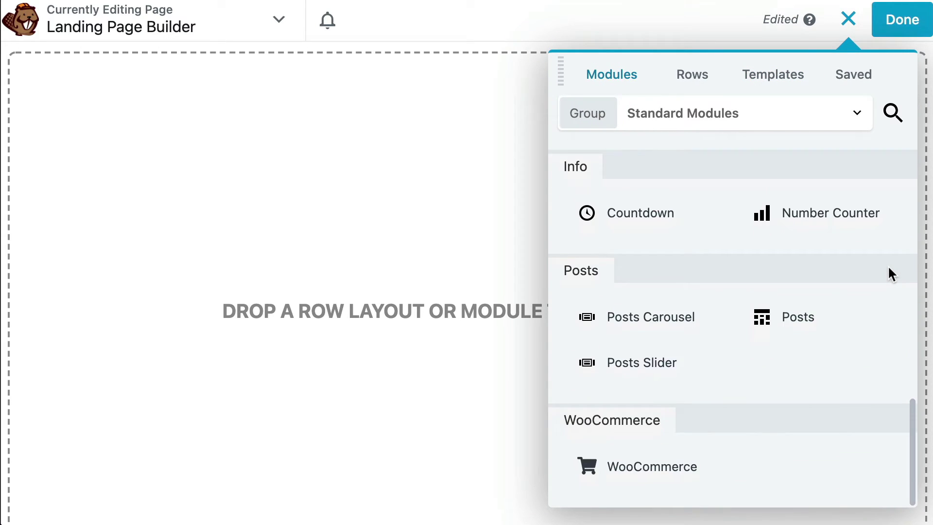
scroll(889, 269, up, 12)
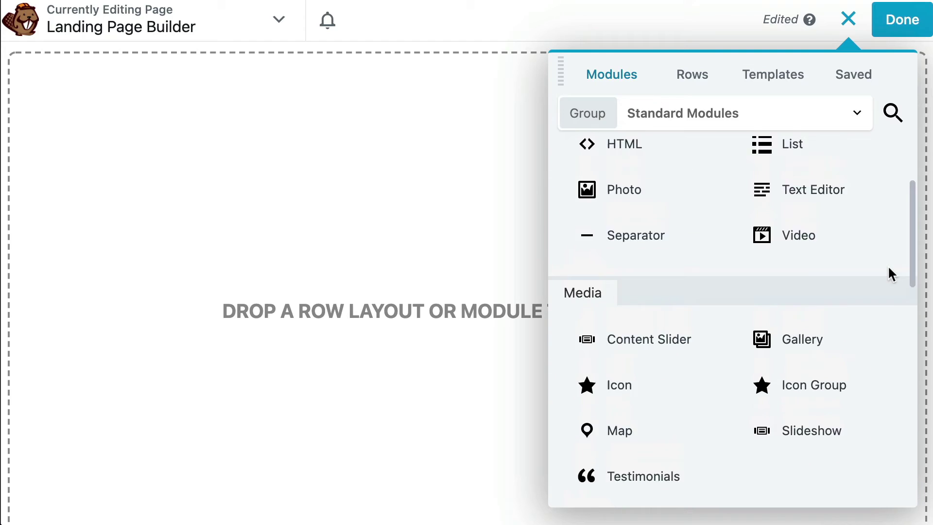
key(Escape)
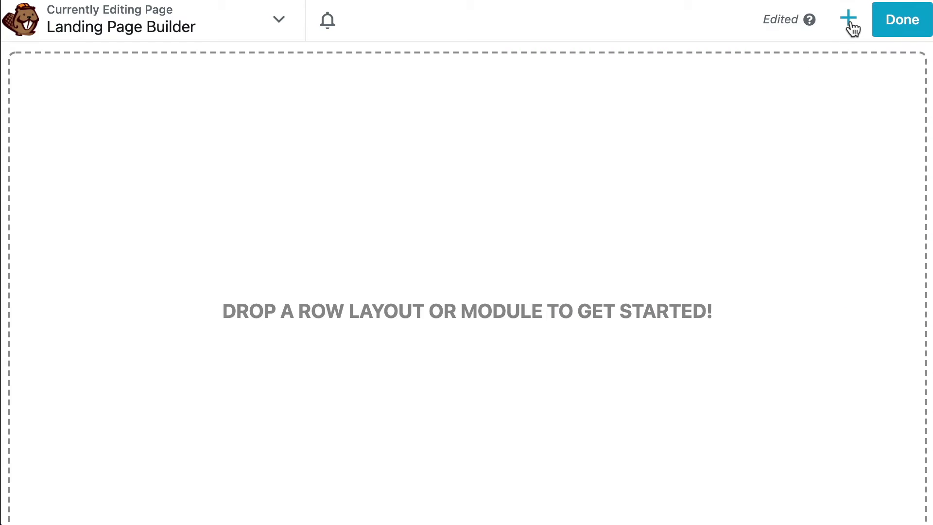
Step: Drag a Heading module from the Basic modules onto the empty page
click(849, 20)
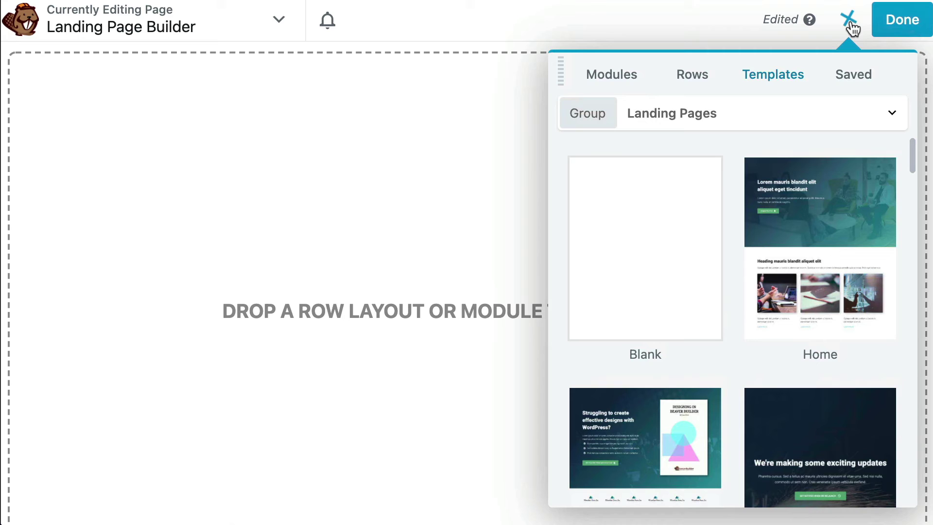
click(632, 81)
scroll(890, 282, down, 15)
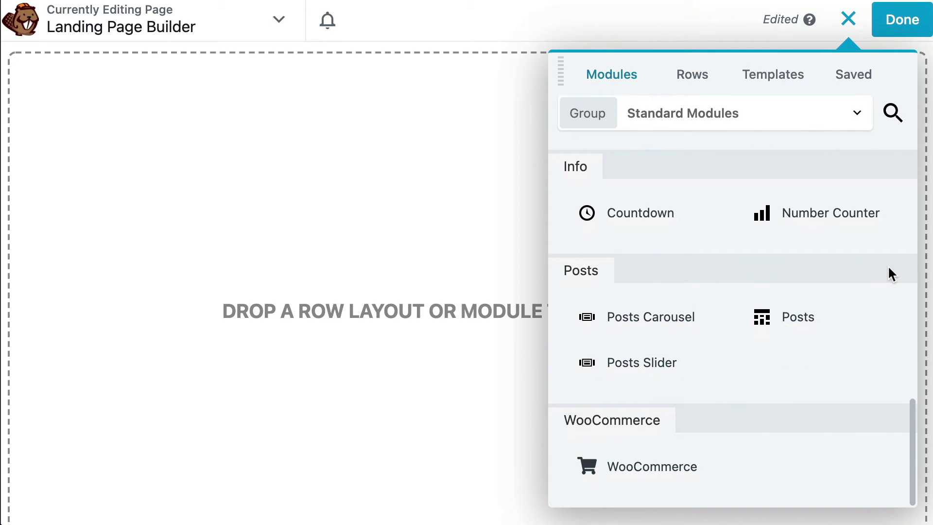
scroll(889, 268, up, 15)
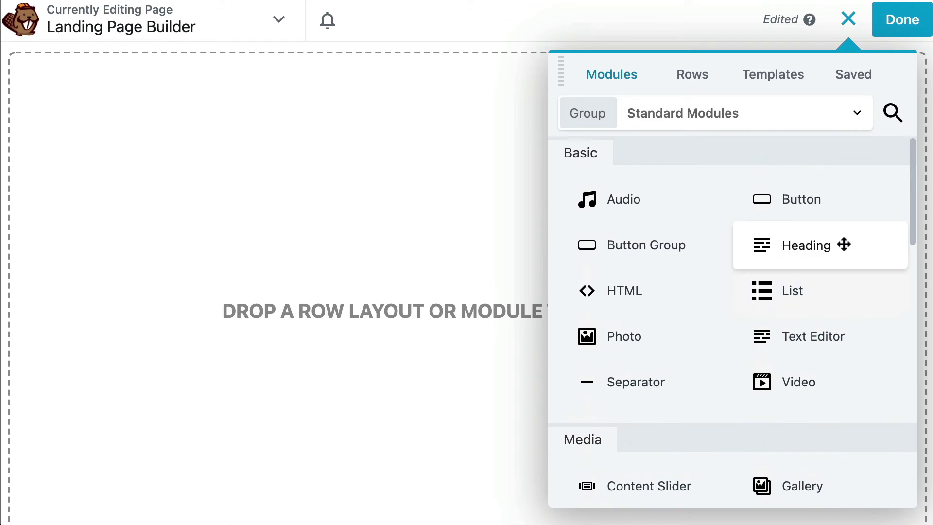
drag(845, 249, 545, 142)
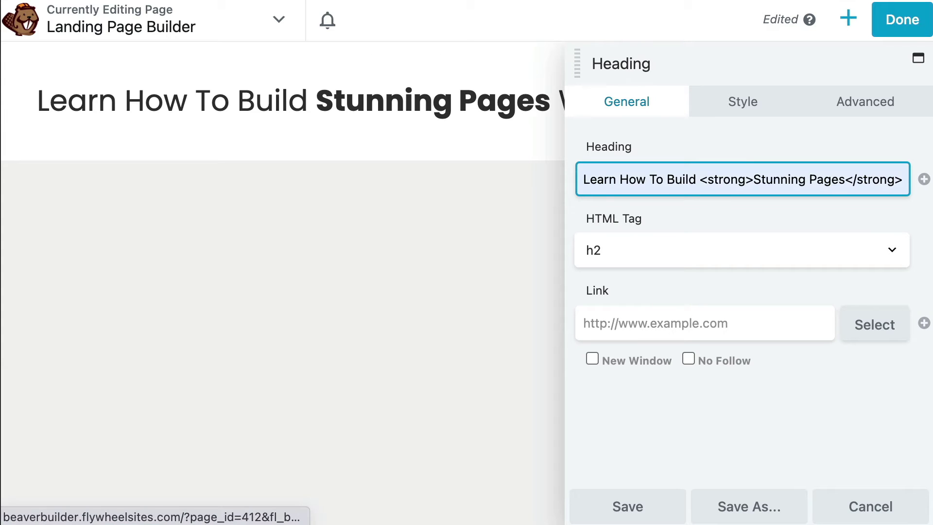
Step: Center-align the heading, set its font size to 32 px, and save
click(742, 102)
click(617, 251)
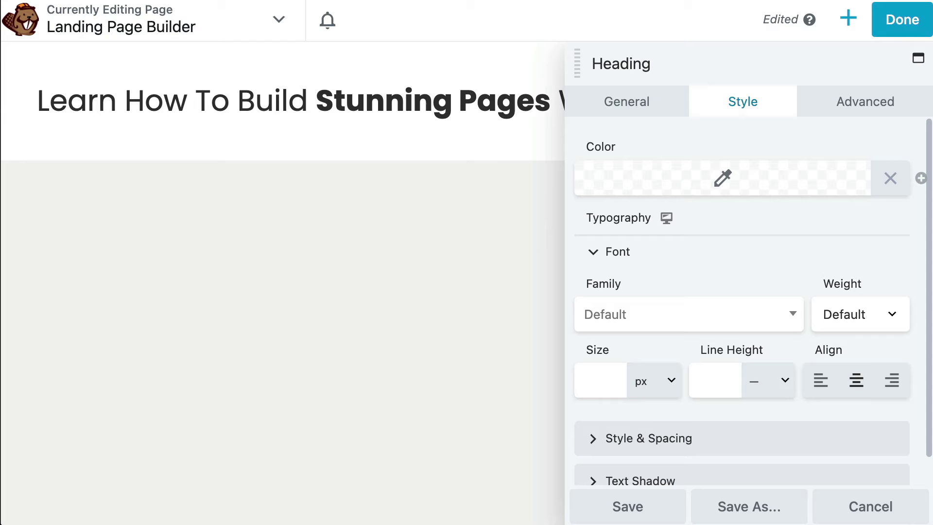
click(856, 381)
click(583, 381)
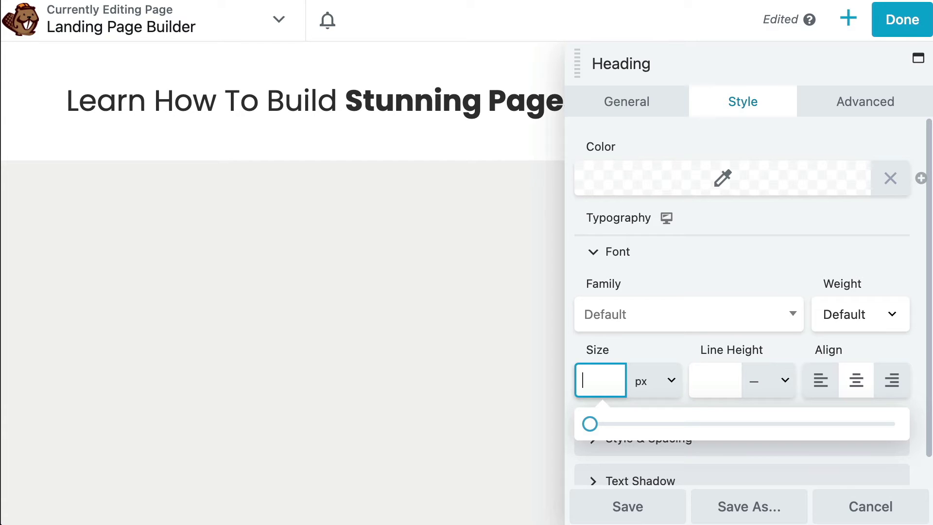
text(32)
click(610, 502)
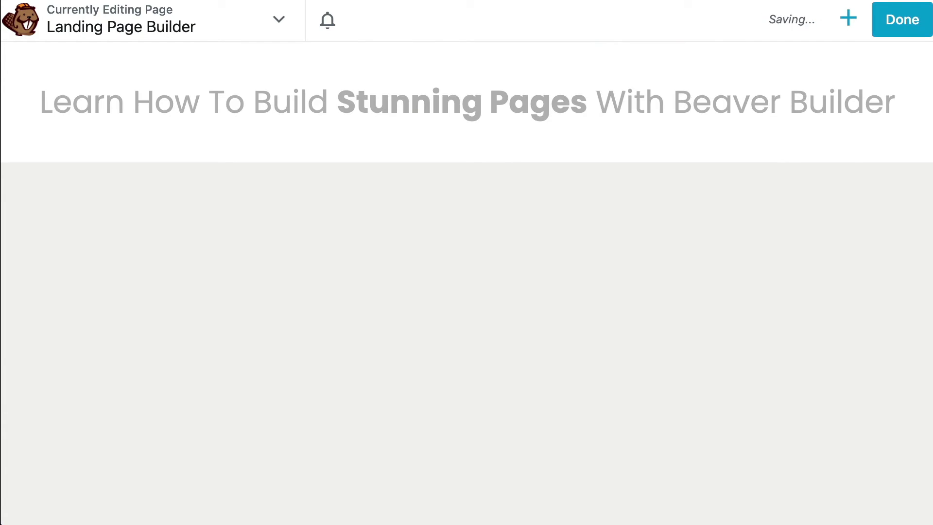
Step: Browse the prebuilt row categories in the library, then return to the modules list
key(j)
key(k)
click(729, 112)
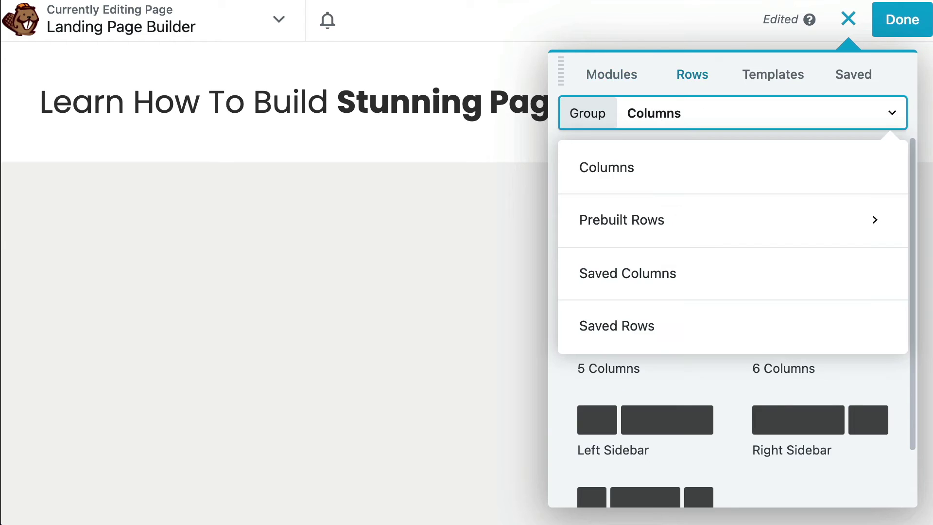
click(681, 219)
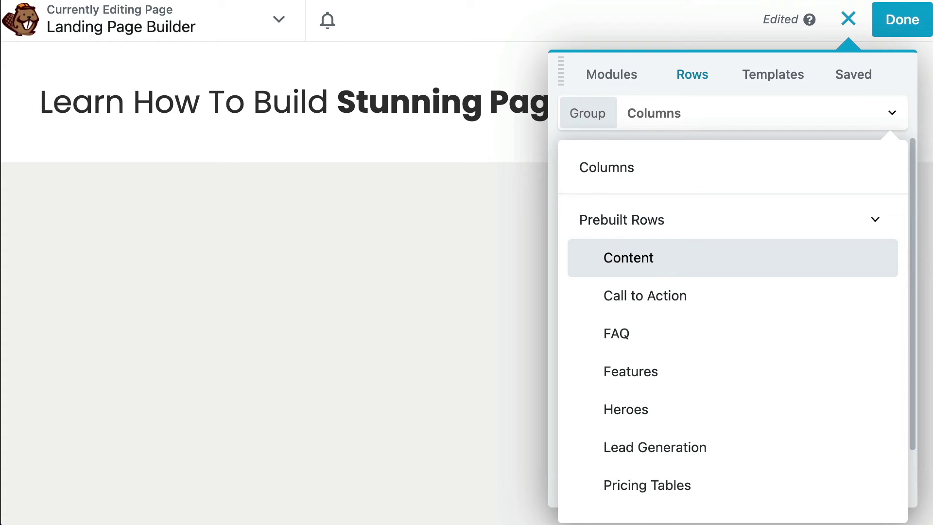
click(612, 74)
Step: Place a Video module below the heading, set to Embed with the pasted YouTube code
drag(793, 381, 550, 316)
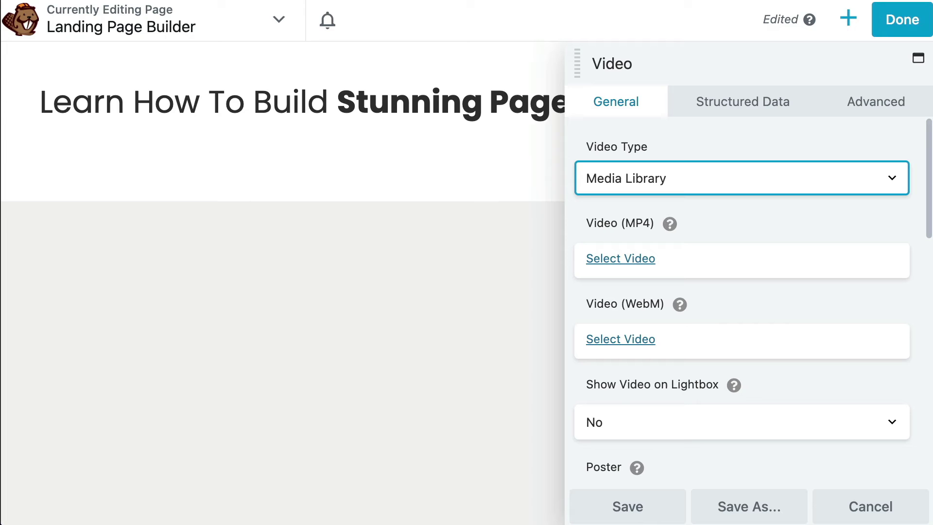
key(space)
key(Down)
key(Return)
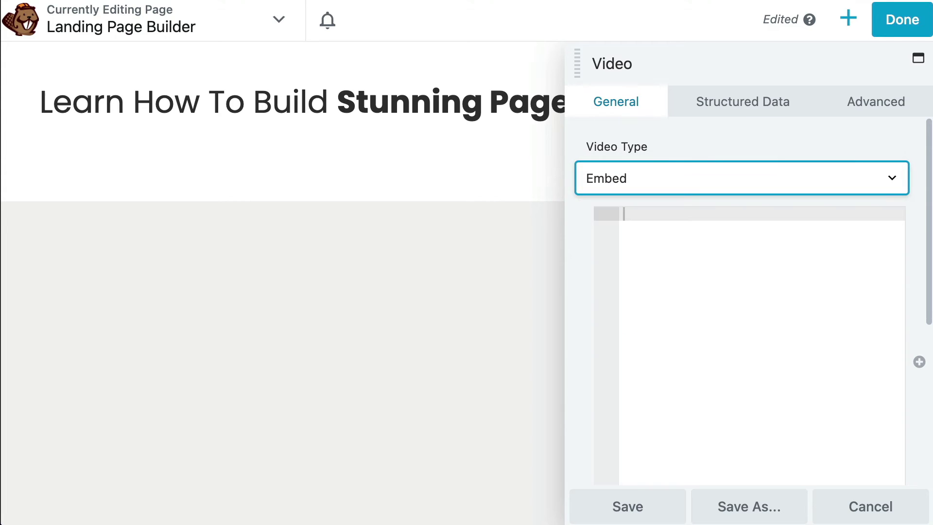
key(Tab)
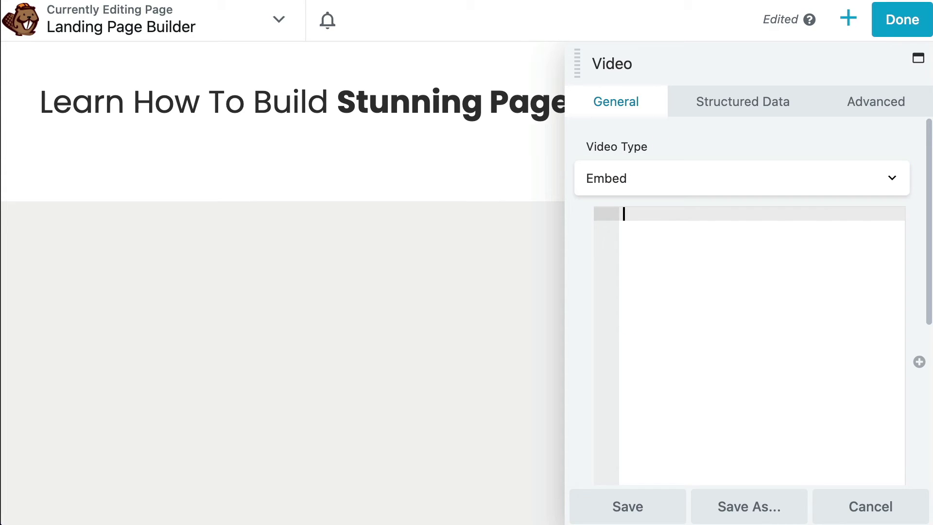
text(<iframe width="560" height="315" src="https://www.youtube-nocookie.com/embed/QC7H1rkJPz4" title="YouTube video player" frameborder="0" allow="accelerometer; autoplay; clipboard-write; encrypted-media; gyroscope; picture-in-picture" allowfullscreen></iframe>)
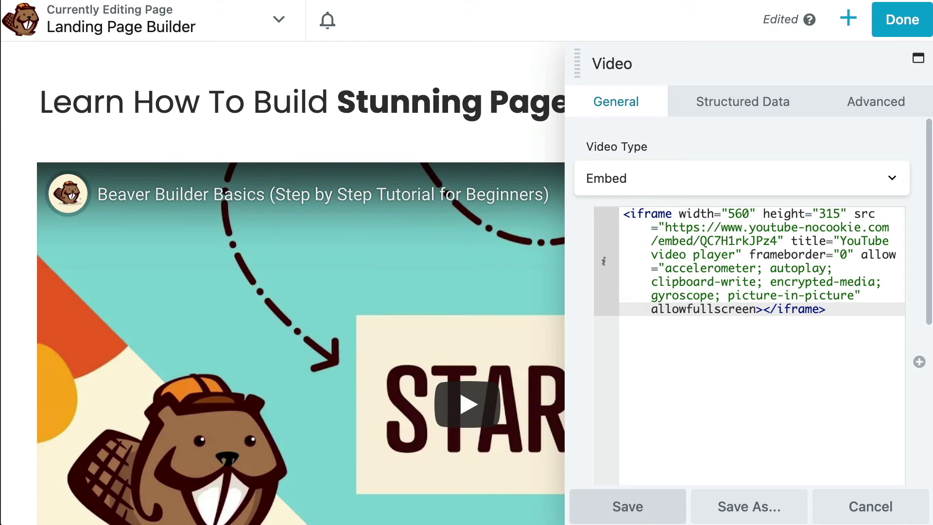
click(627, 506)
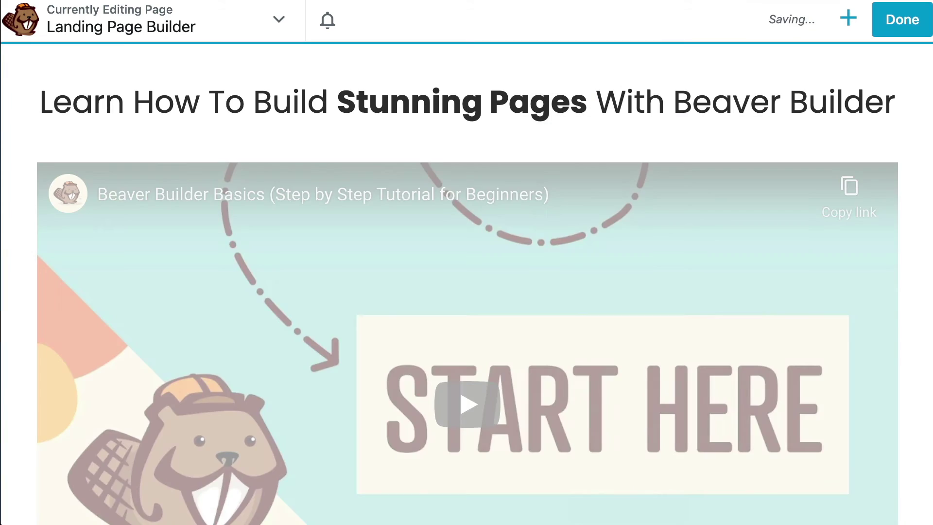
scroll(466, 283, down, 4)
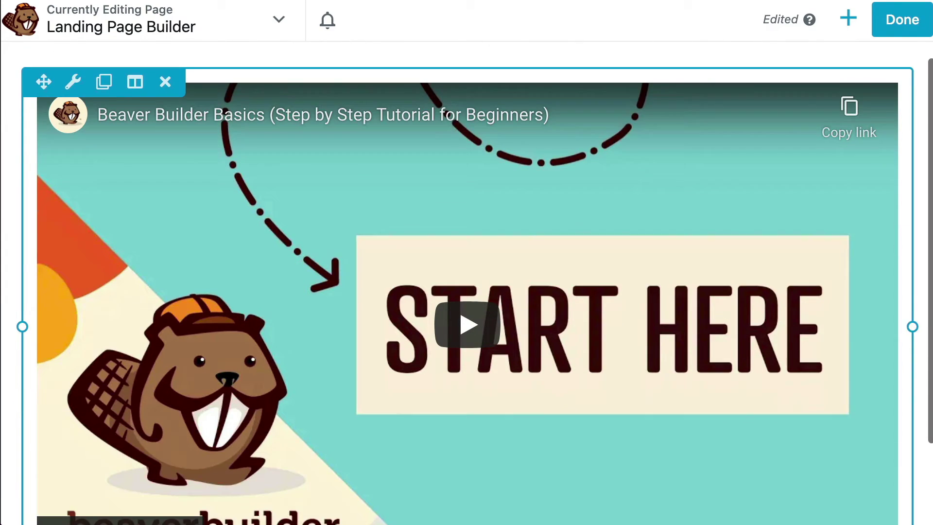
Step: Add a Testimonials module below the video with a client quote about easy-to-update websites
key(j)
scroll(647, 399, down, 2)
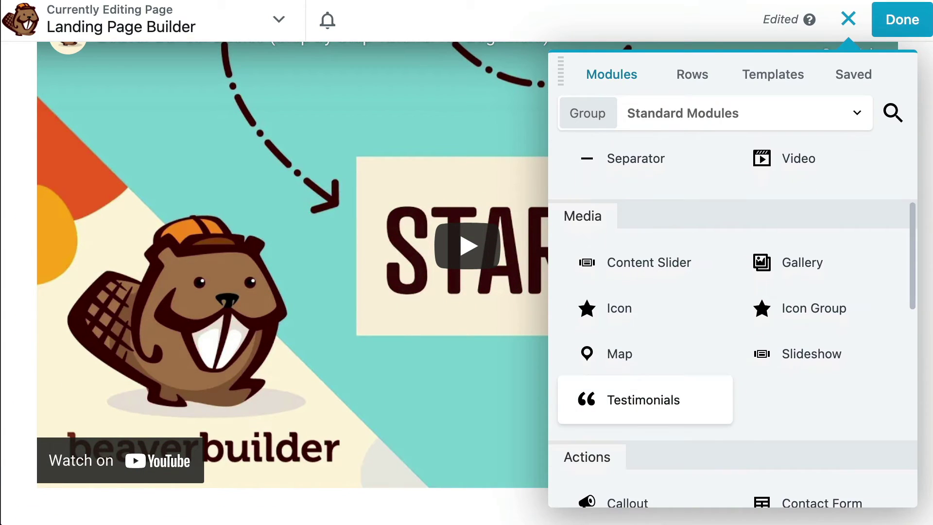
drag(644, 400, 454, 504)
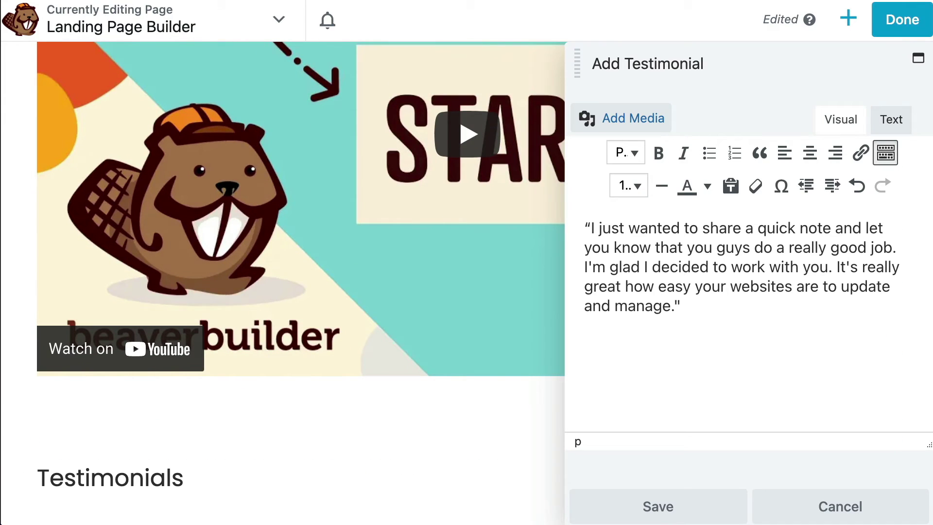
click(658, 507)
click(629, 506)
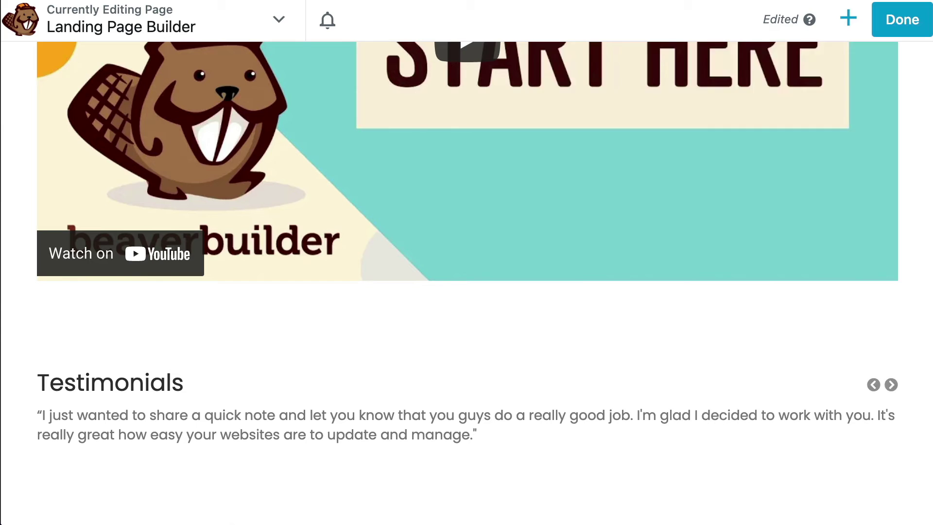
click(849, 18)
scroll(791, 291, down, 10)
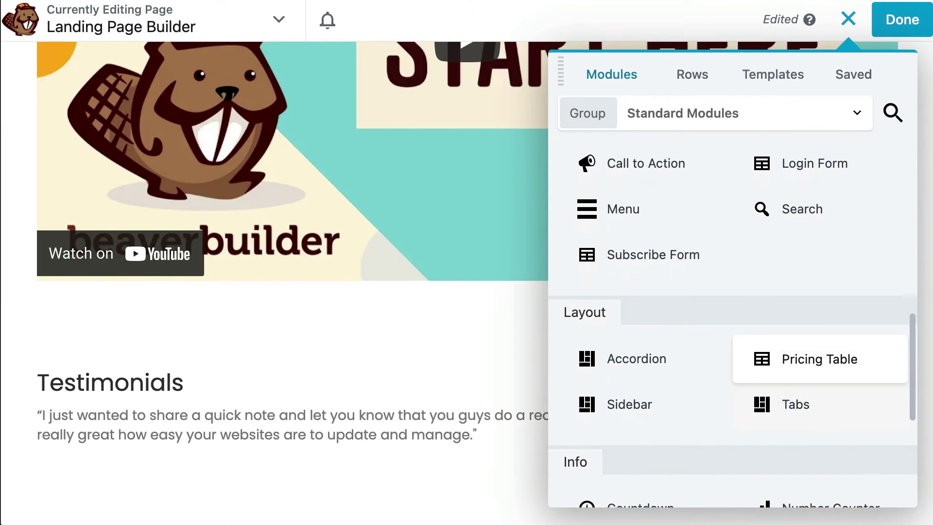
Step: Place a PREMIUM $99 Pricing Table with a BUY NOW button above the Testimonials
drag(820, 359, 467, 338)
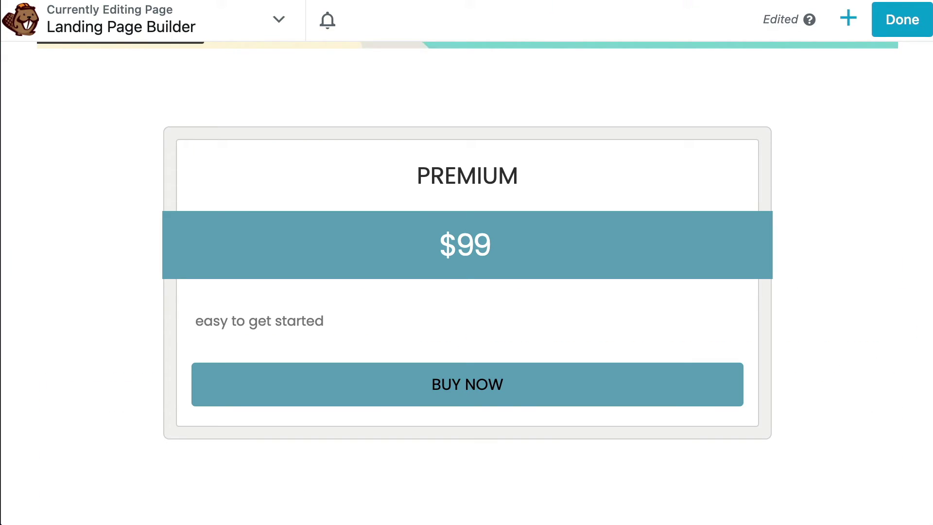
scroll(749, 312, up, 10)
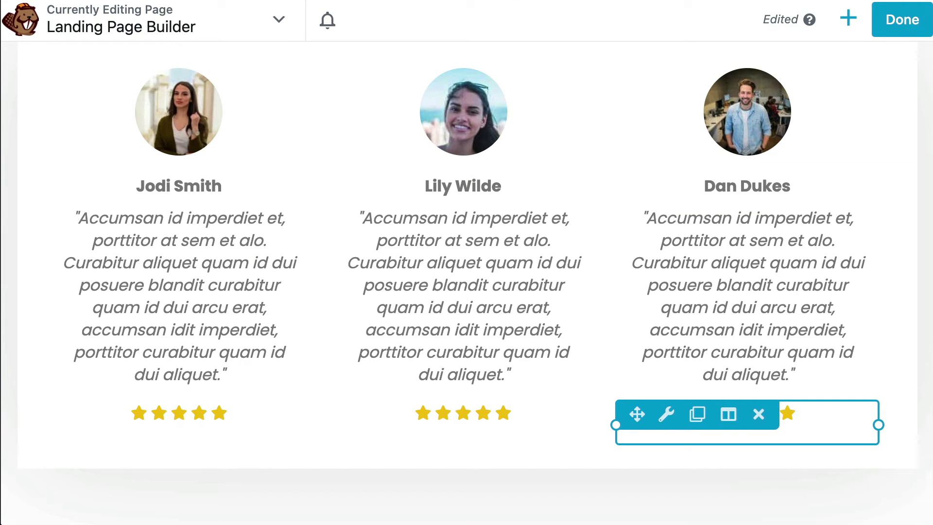
scroll(749, 311, up, 5)
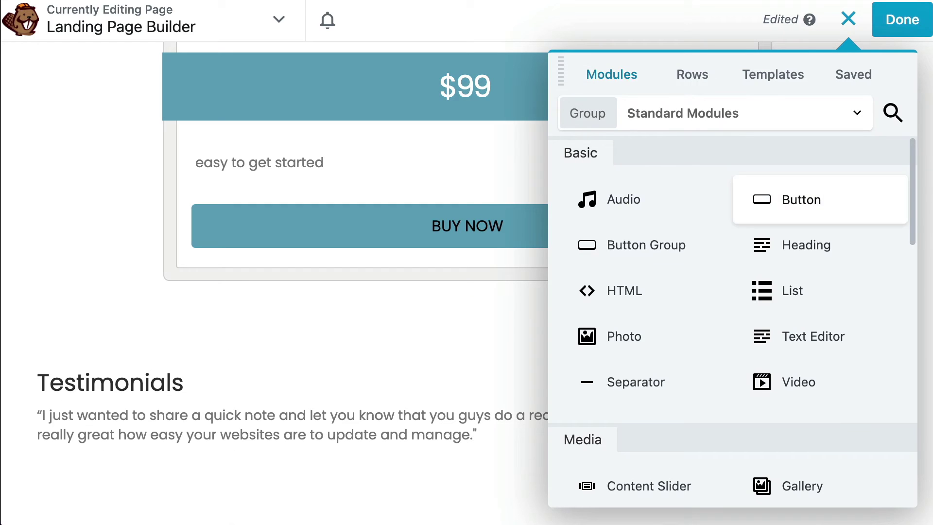
scroll(870, 360, down, 10)
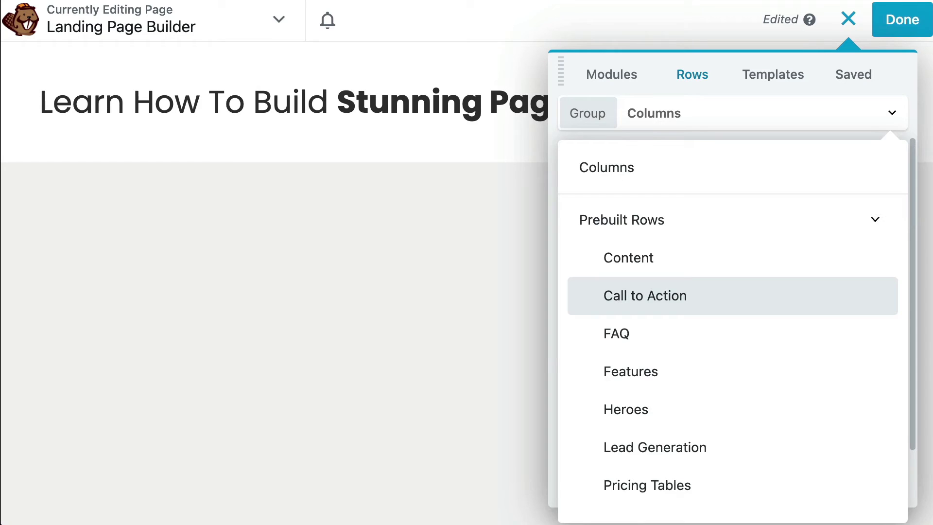
Step: Scroll through the prebuilt Call to Action row thumbnails
click(646, 294)
scroll(733, 321, down, 15)
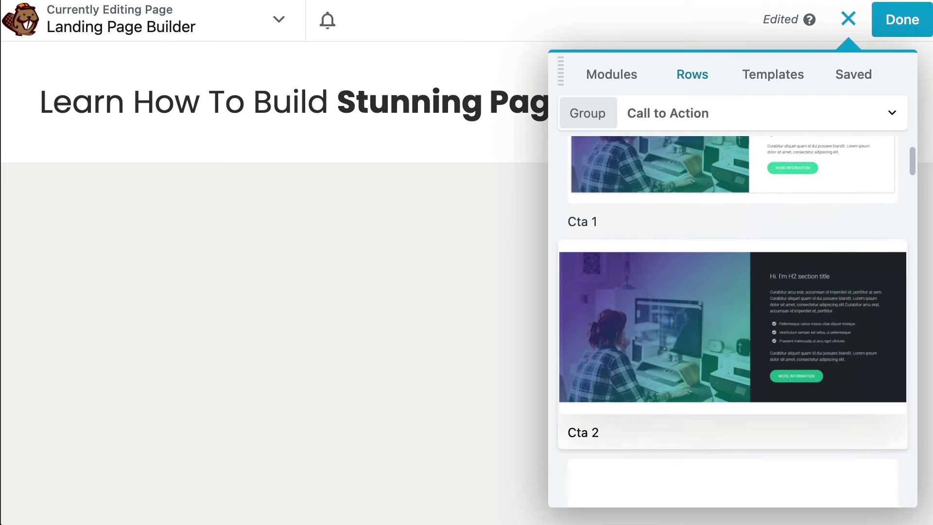
scroll(733, 322, down, 15)
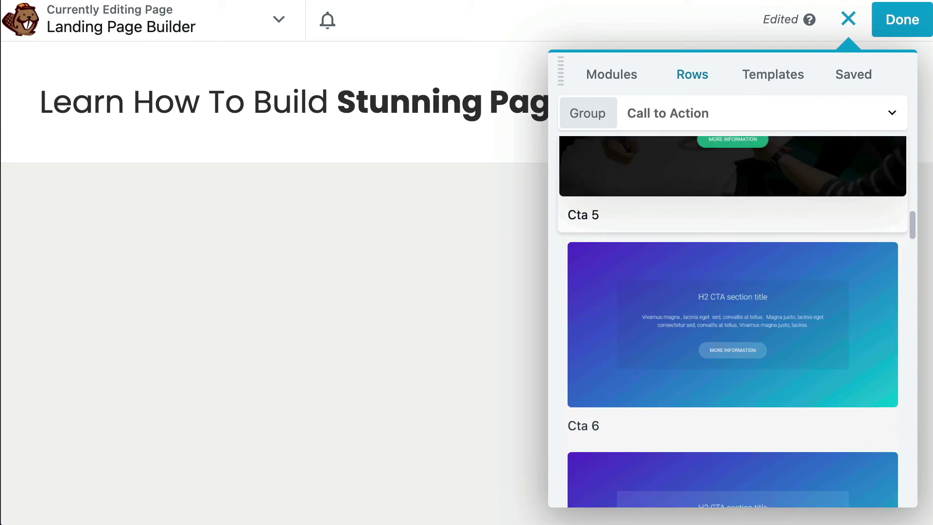
scroll(733, 322, down, 10)
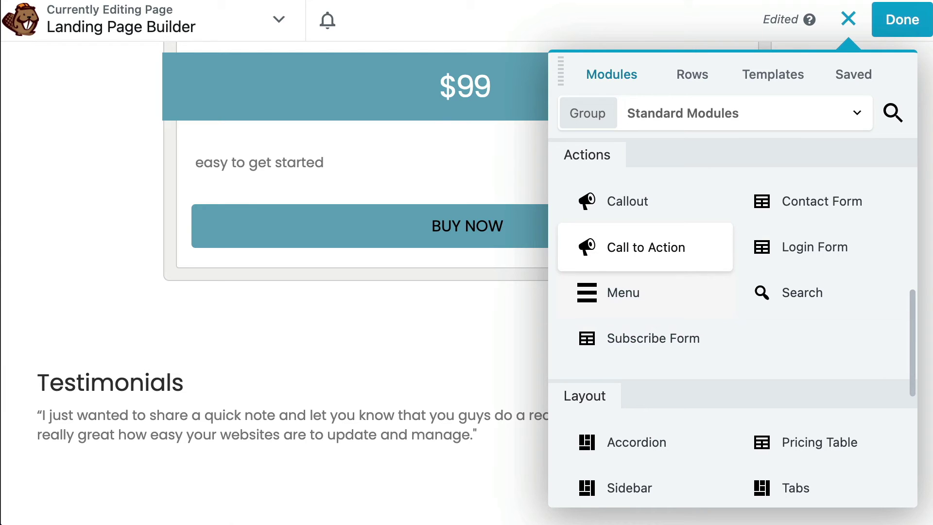
Step: Add a Call to Action below the testimonials reading 'Contact us for your free quote today!'
drag(646, 248, 511, 337)
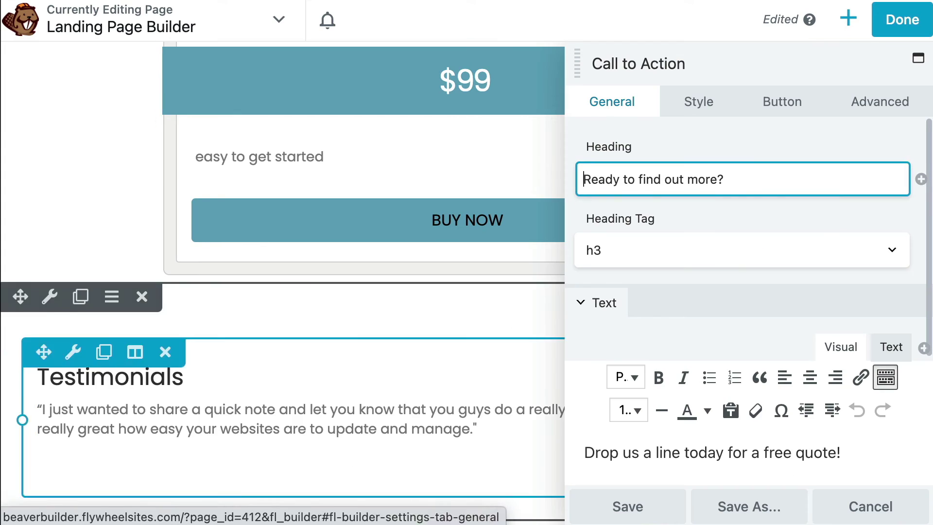
key(ctrl+a)
text(Contact us t)
key(BackSpace)
text(for your fre)
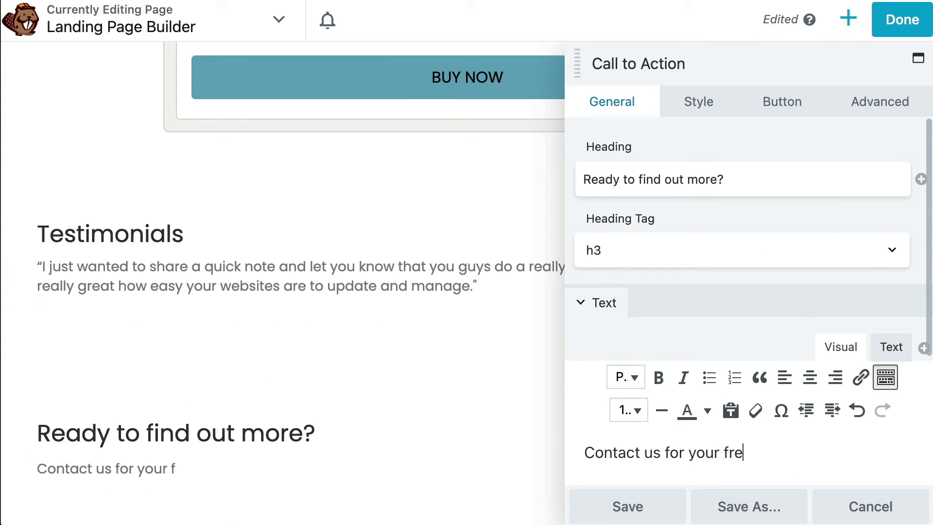
text(e quote today!)
Step: Set the call-to-action button link to '/' and save the module
click(699, 102)
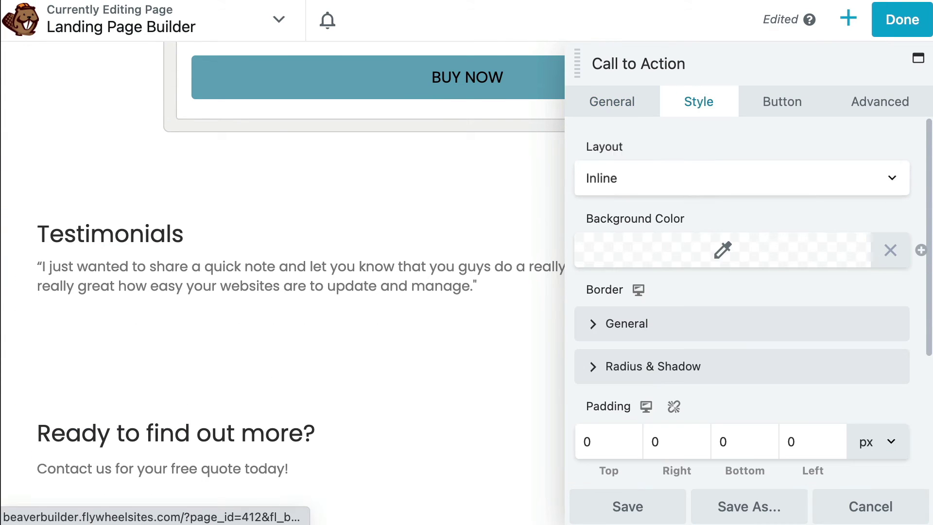
click(782, 102)
click(704, 251)
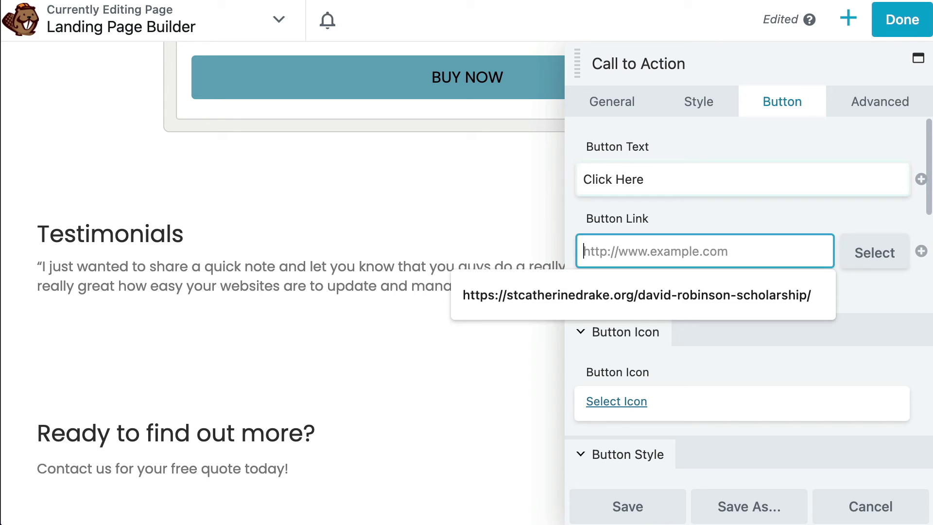
text(/)
scroll(748, 340, down, 4)
click(628, 506)
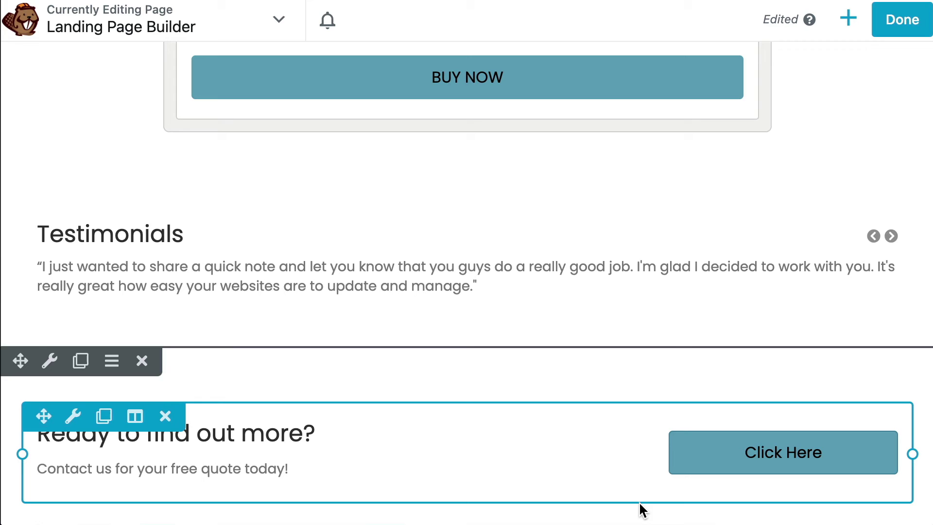
click(848, 19)
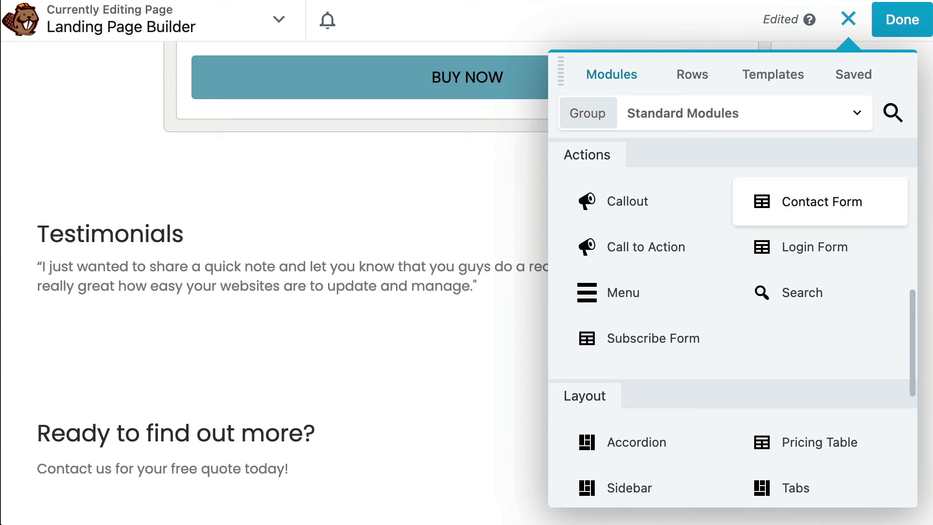
drag(646, 338, 408, 392)
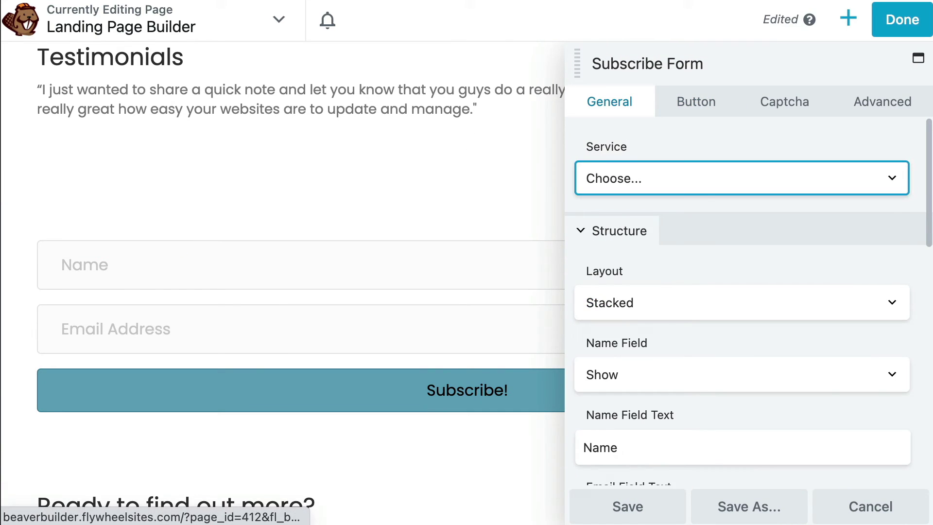
key(space)
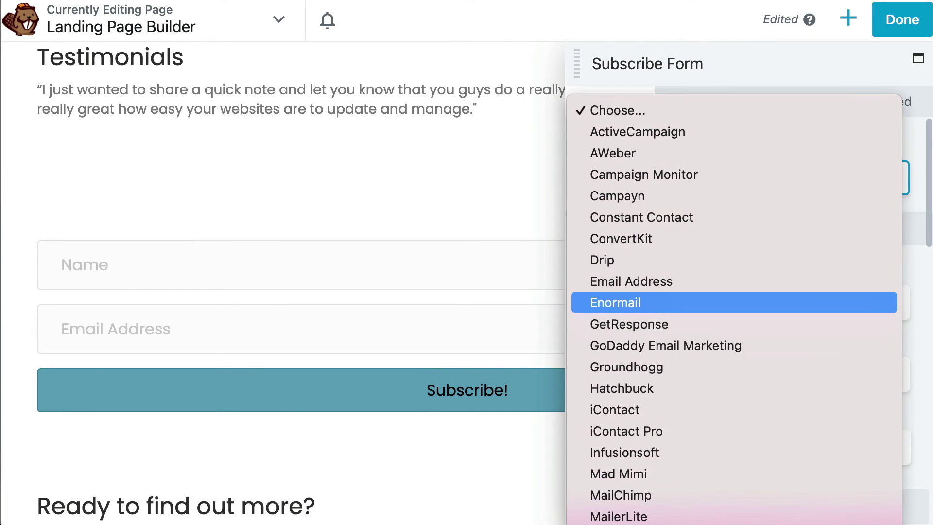
click(618, 517)
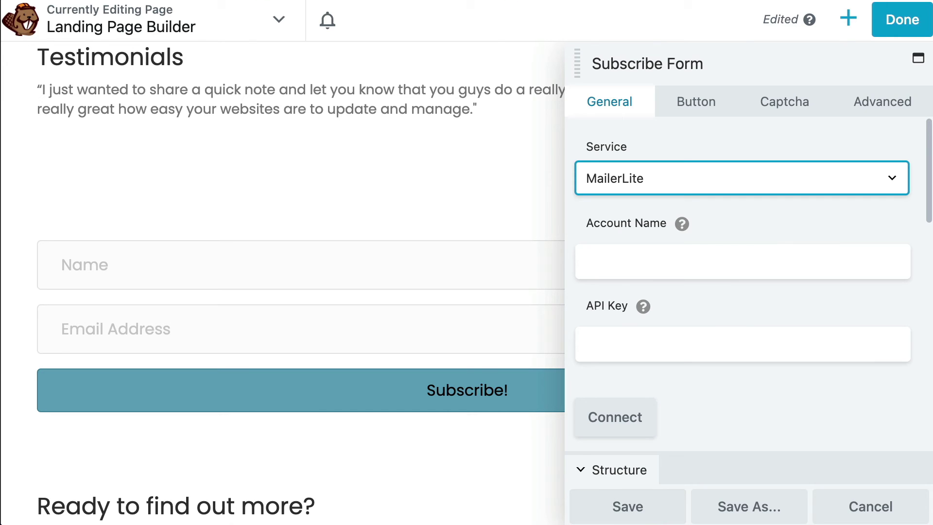
scroll(749, 302, down, 8)
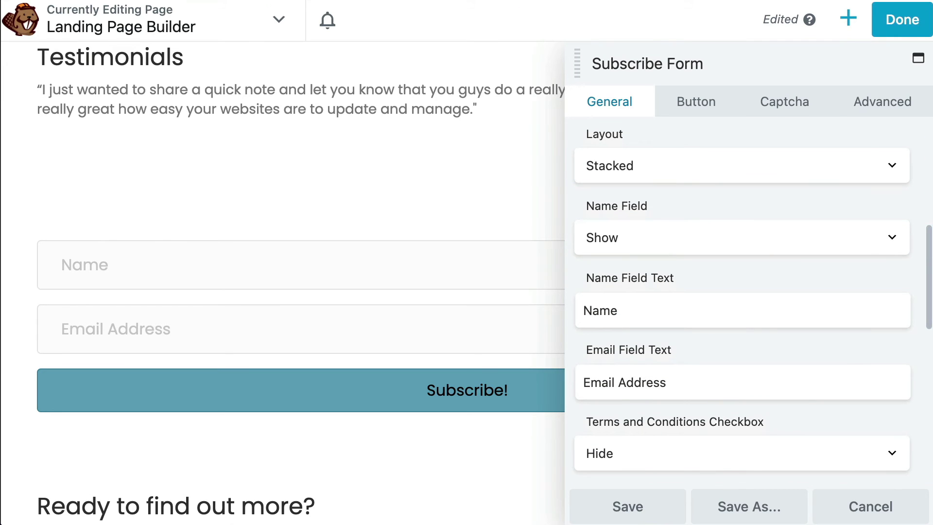
scroll(749, 302, down, 10)
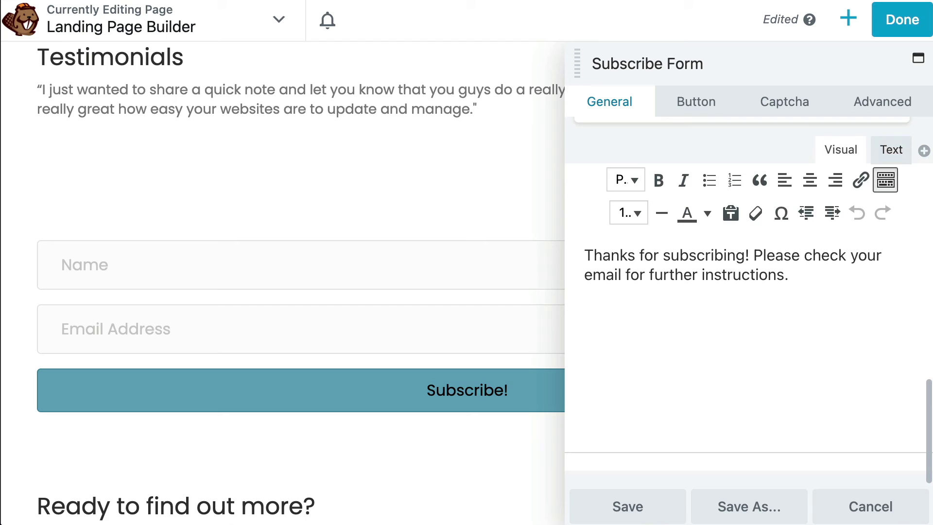
scroll(744, 427, down, 2)
Step: Add a Contact Form module below the pricing table
click(696, 102)
click(848, 19)
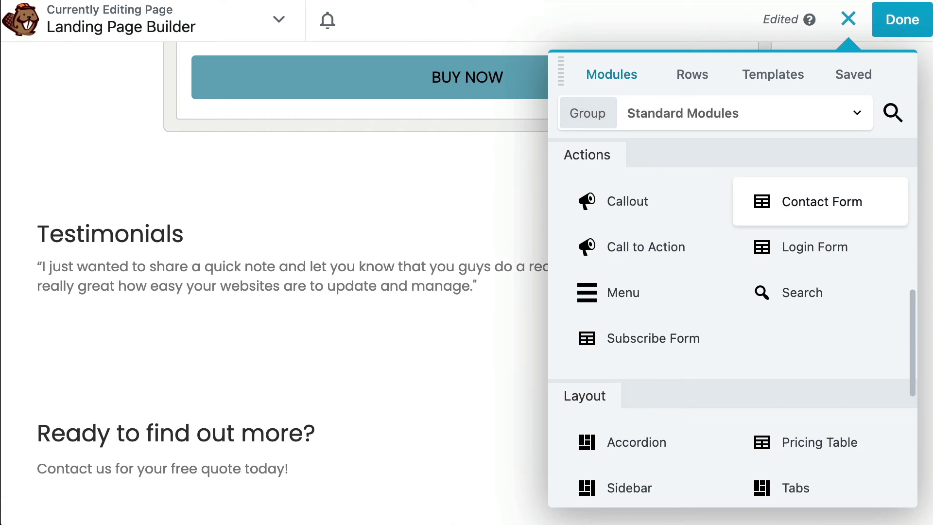
drag(821, 202, 292, 167)
click(610, 101)
scroll(744, 301, down, 5)
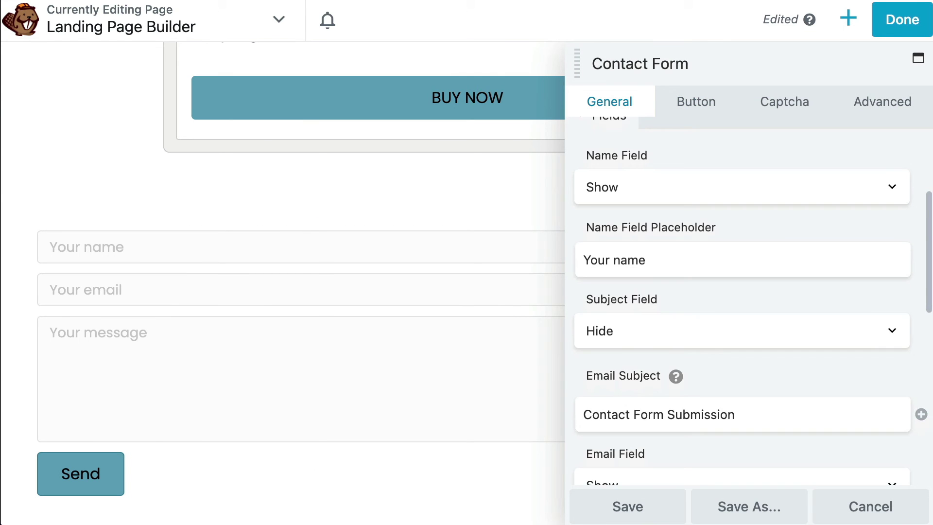
scroll(744, 301, down, 2)
Step: Try showing the Subject and Phone fields, then set both back to Hide
click(741, 252)
click(741, 231)
scroll(744, 301, down, 5)
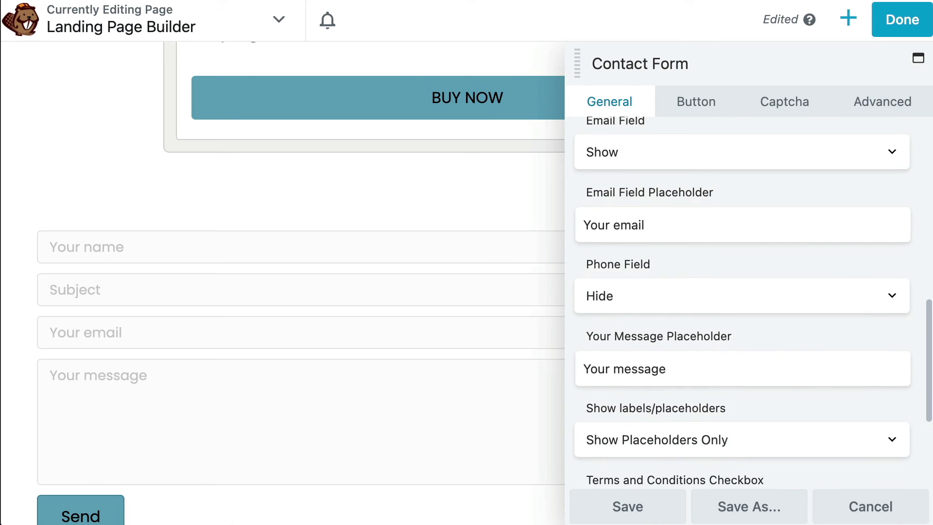
click(741, 295)
click(741, 270)
scroll(744, 302, down, 2)
click(741, 236)
click(741, 262)
scroll(743, 301, up, 5)
click(741, 303)
click(742, 330)
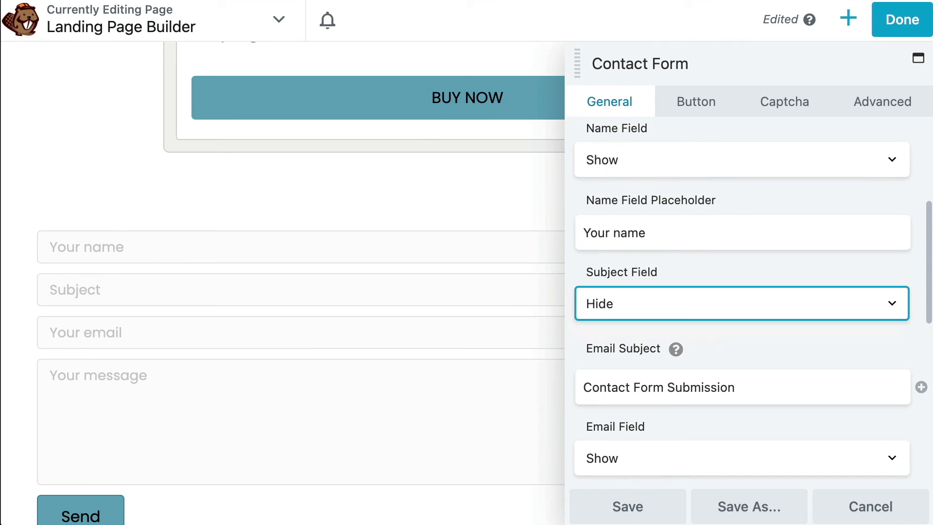
scroll(744, 301, down, 1)
Step: Set the contact form's button text to SUBMIT and view the Success Action choices
click(696, 101)
text(SUBMIT)
scroll(282, 292, down, 2)
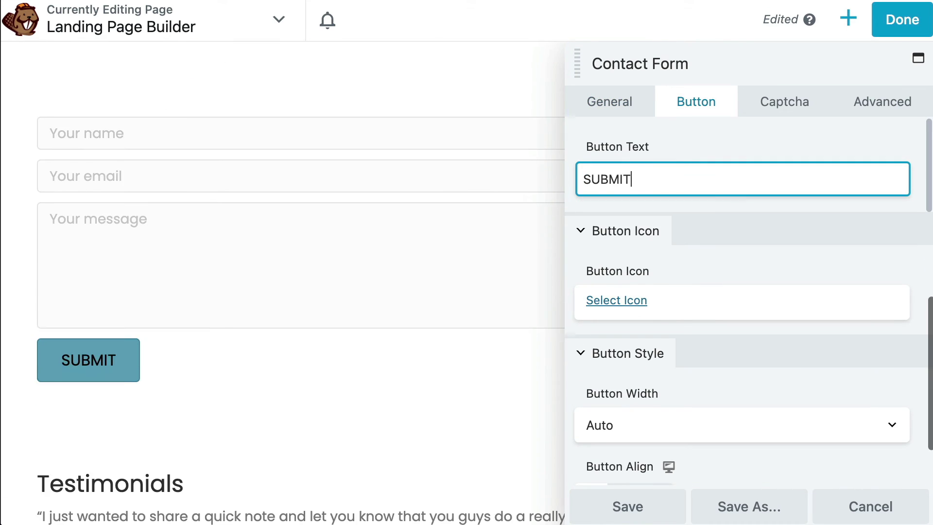
click(610, 101)
scroll(743, 302, down, 10)
click(741, 451)
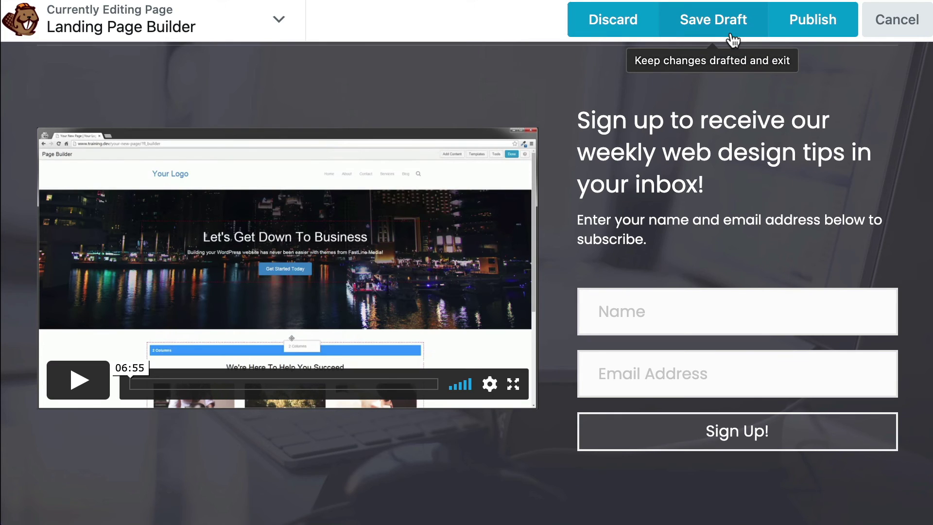
Step: Publish the Landing Page Builder page changes
click(819, 32)
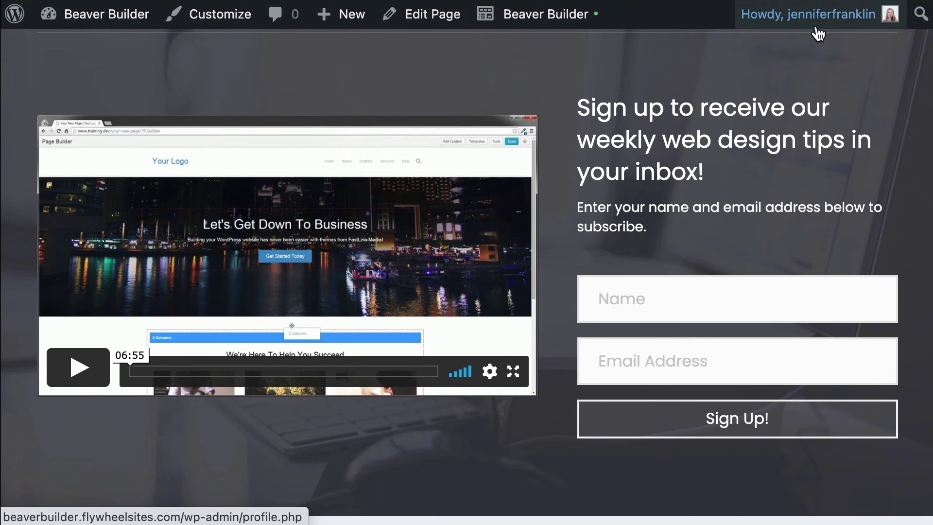
Step: Save the page layout as a template named 'Landing Page Builder'
click(559, 19)
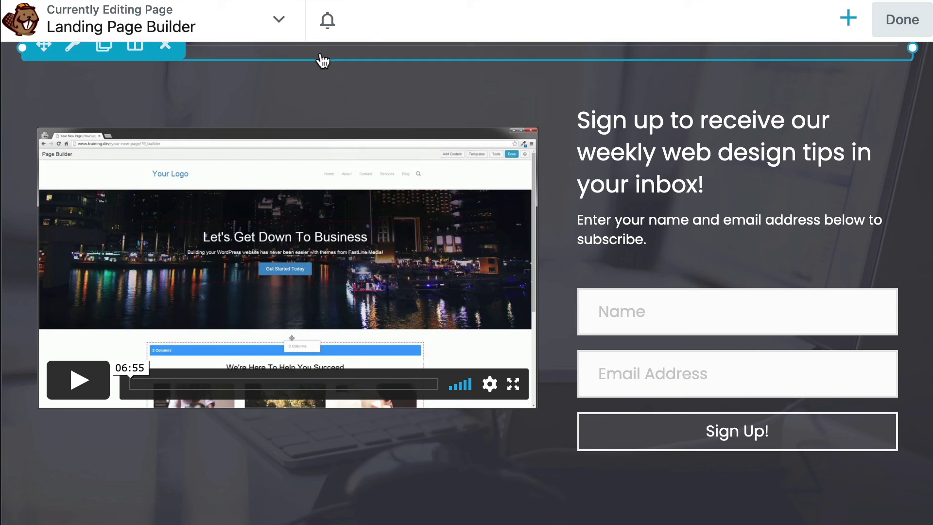
click(283, 25)
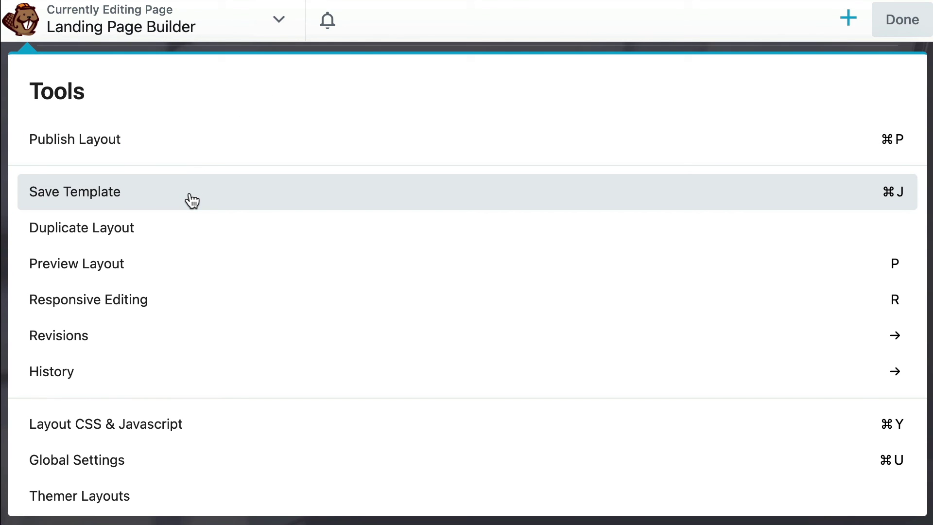
click(192, 200)
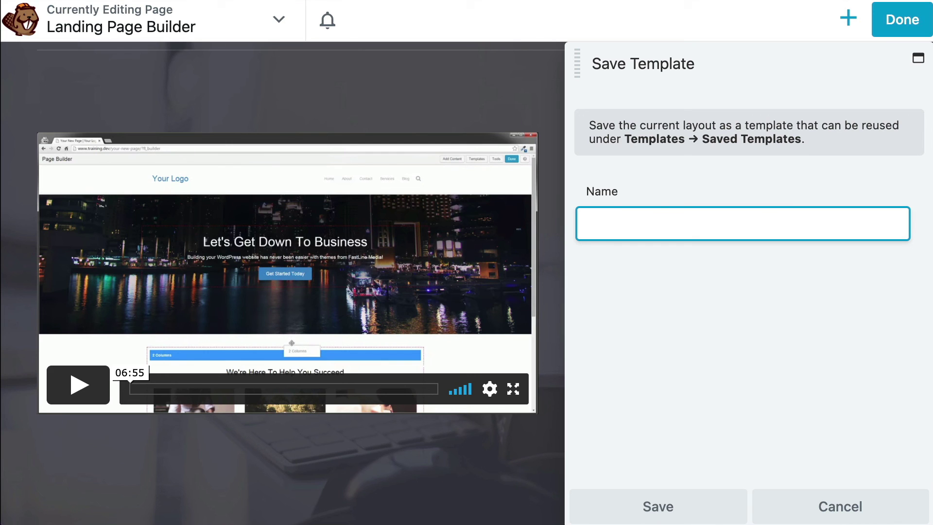
text(Landing Page Builder)
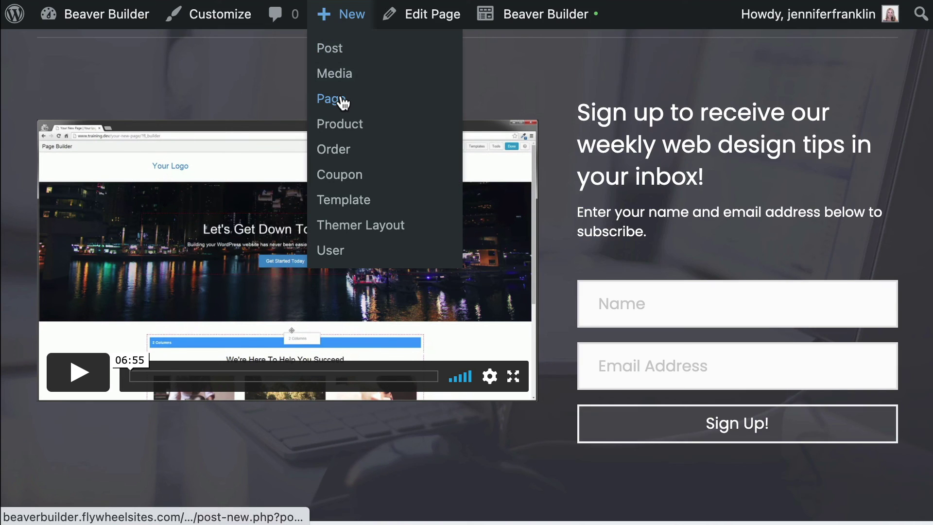
Step: Create a new page titled 'New Landing Page' and open it in Beaver Builder
click(343, 102)
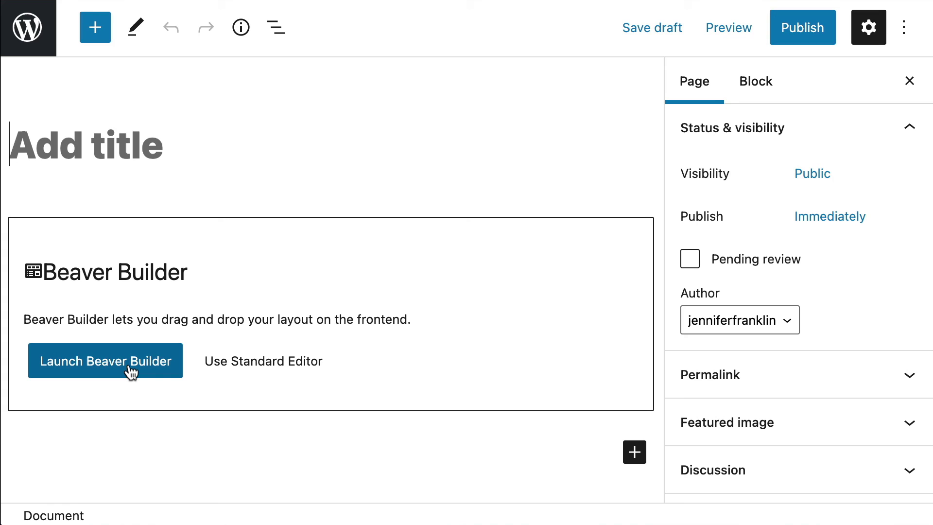
text(New Landing Page)
click(137, 369)
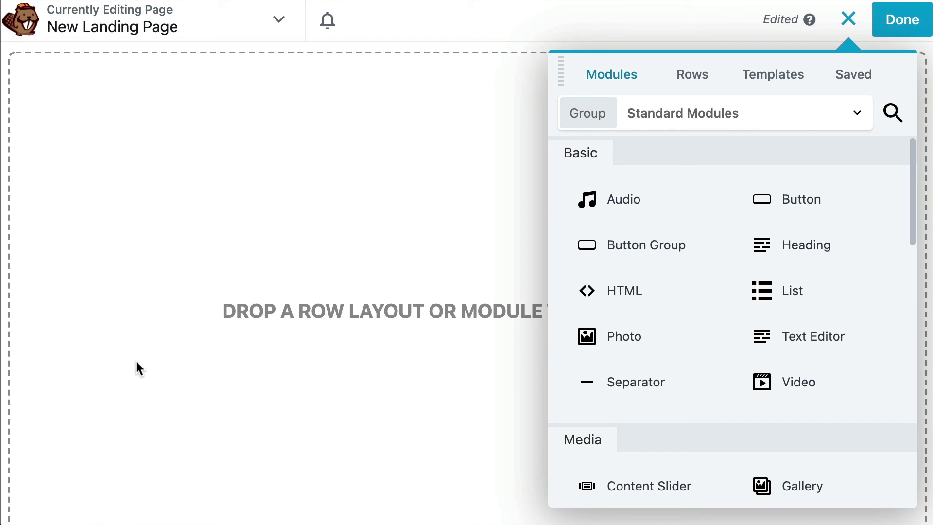
Step: Show the Saved Templates group in the Templates panel, listing Landing Page Builder
click(793, 87)
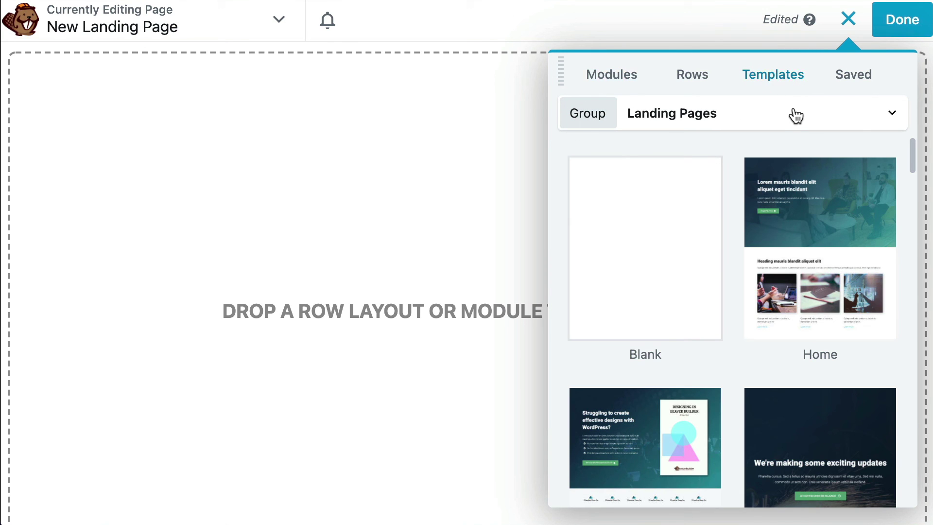
click(795, 121)
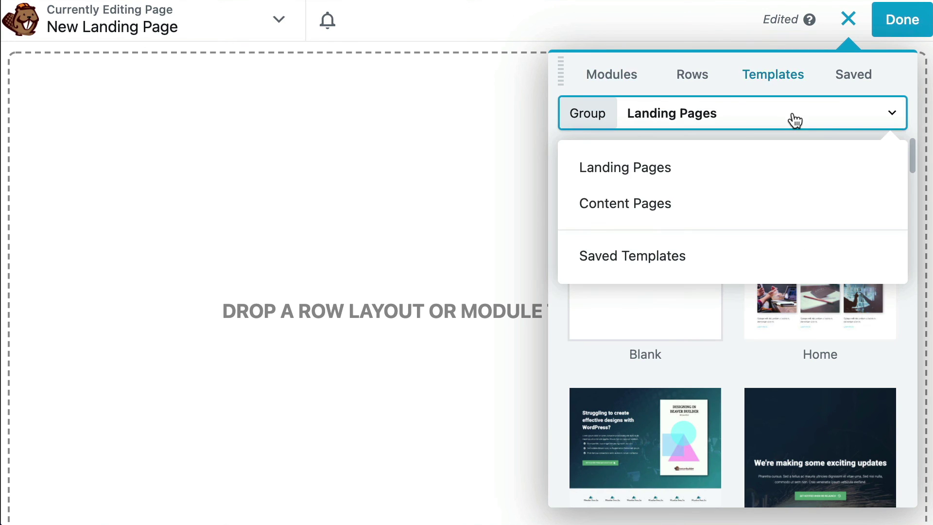
click(739, 262)
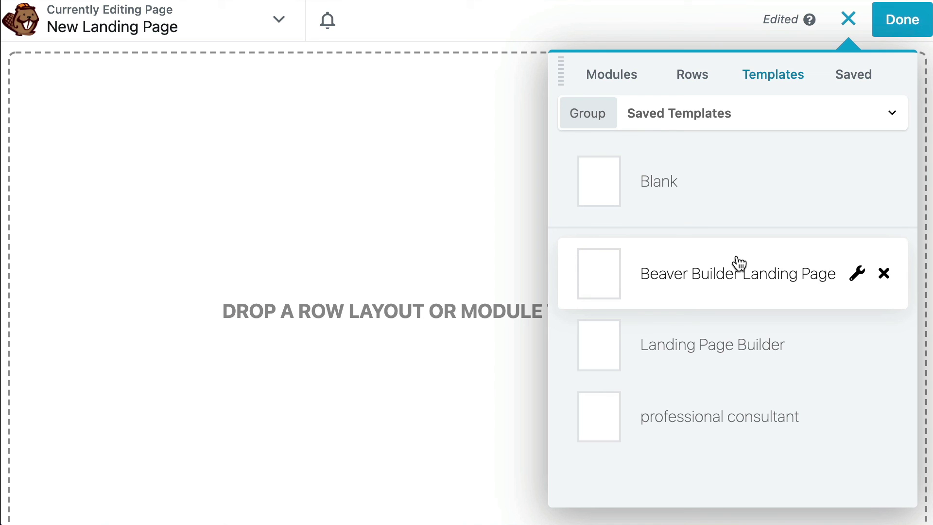